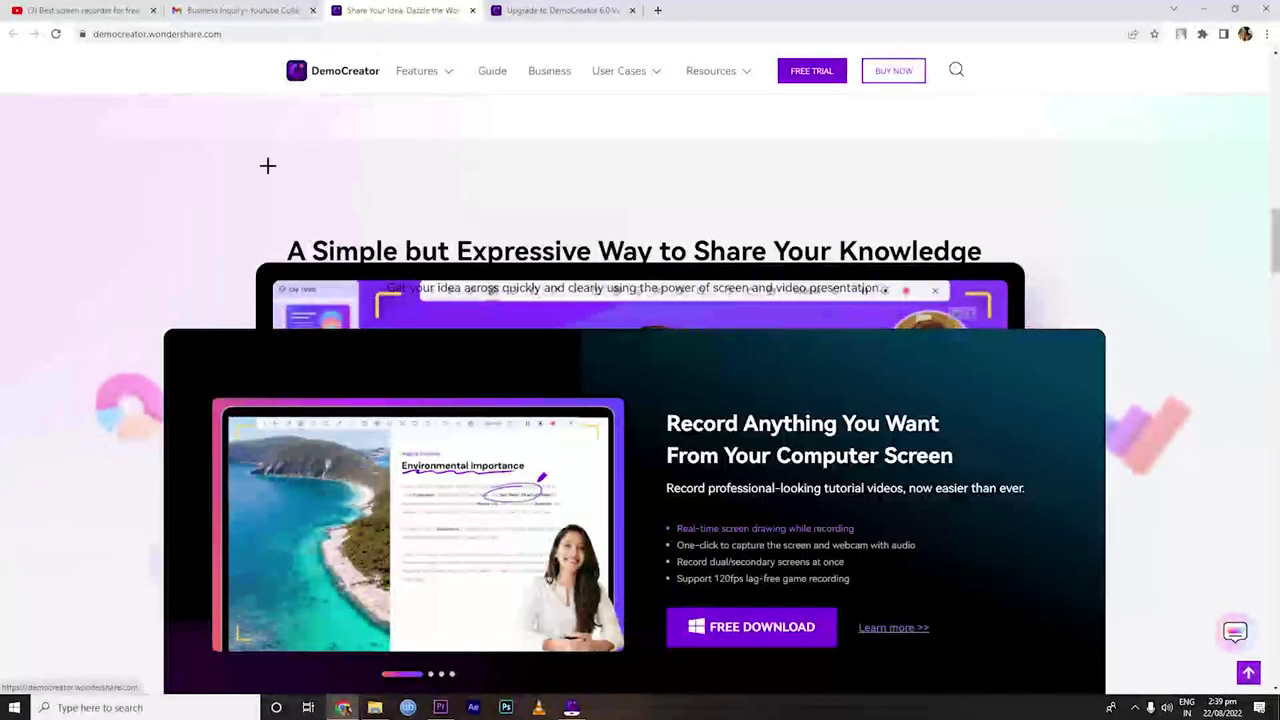
Look through the DemoCreator product page, from the recording and editing features down to its free download section.
scroll(70, 412, down, 6)
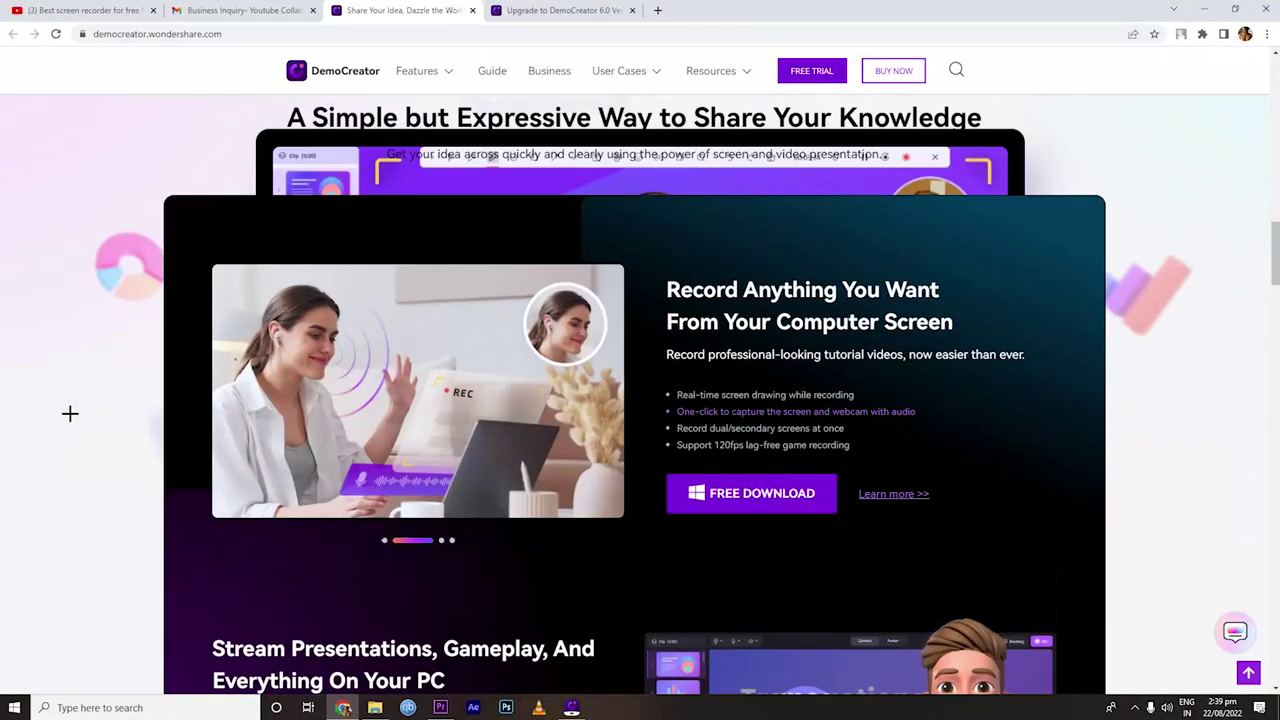
scroll(70, 413, down, 7)
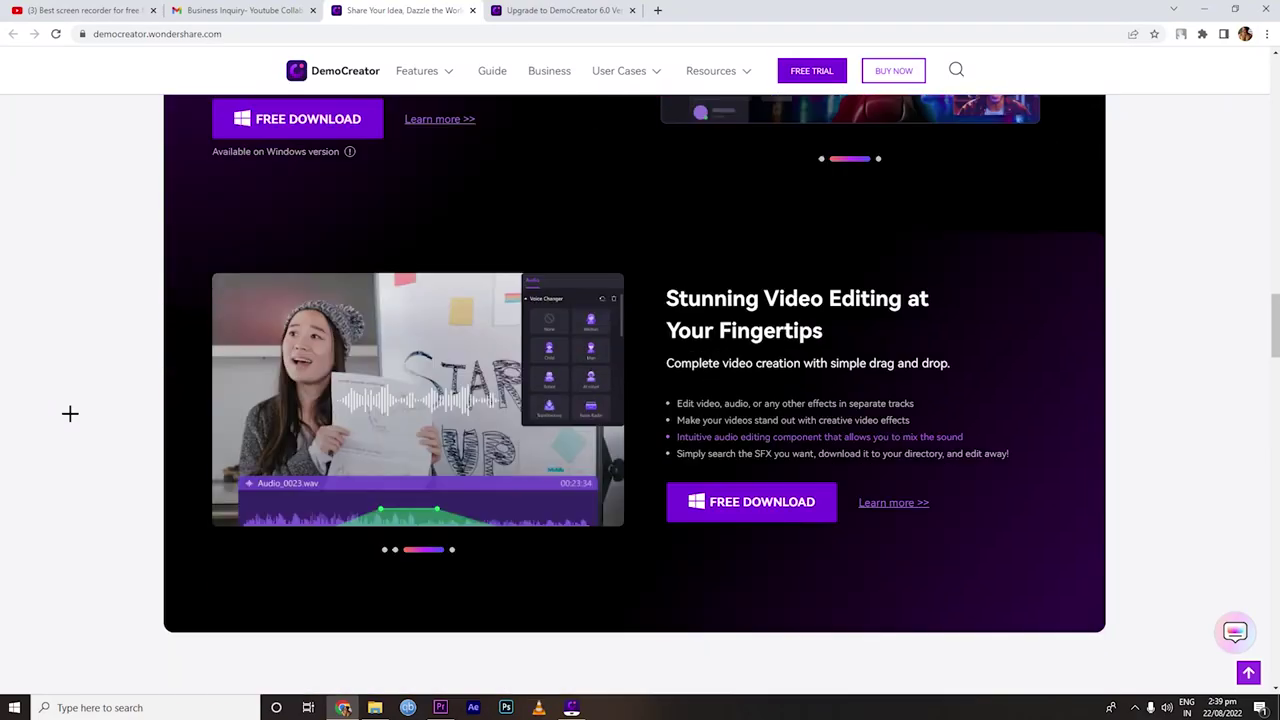
scroll(70, 413, down, 9)
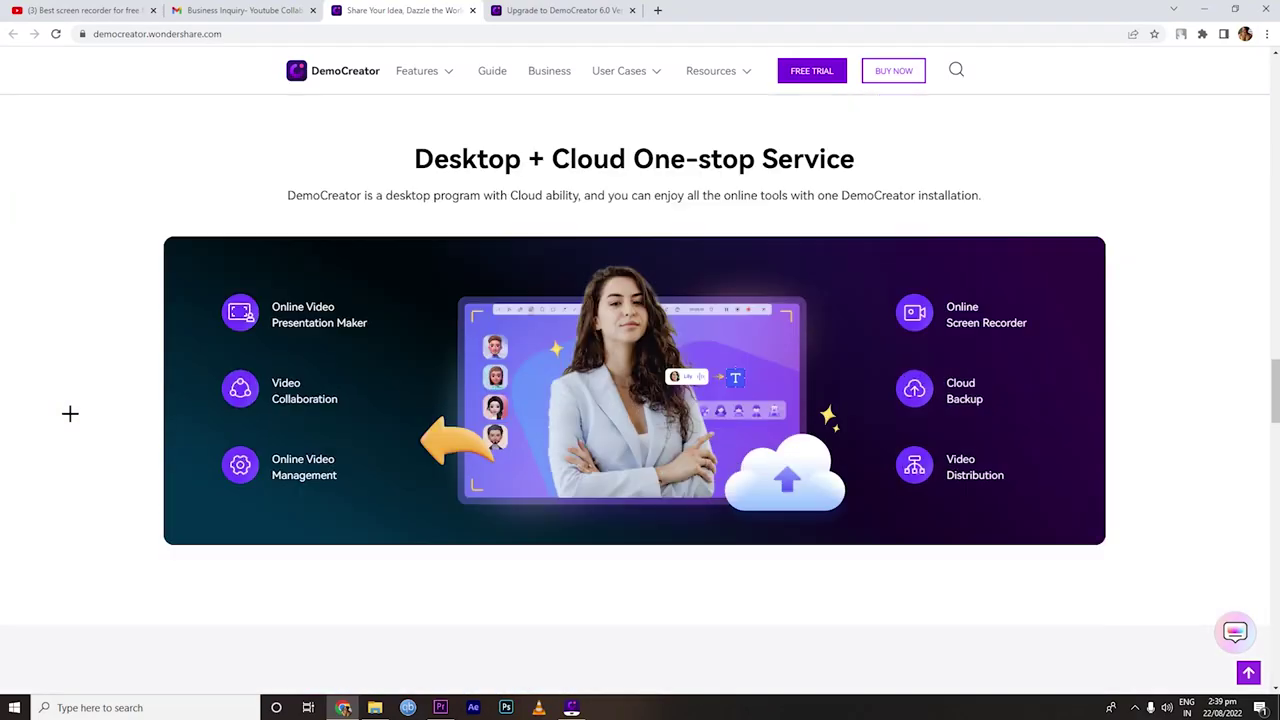
scroll(77, 406, down, 12)
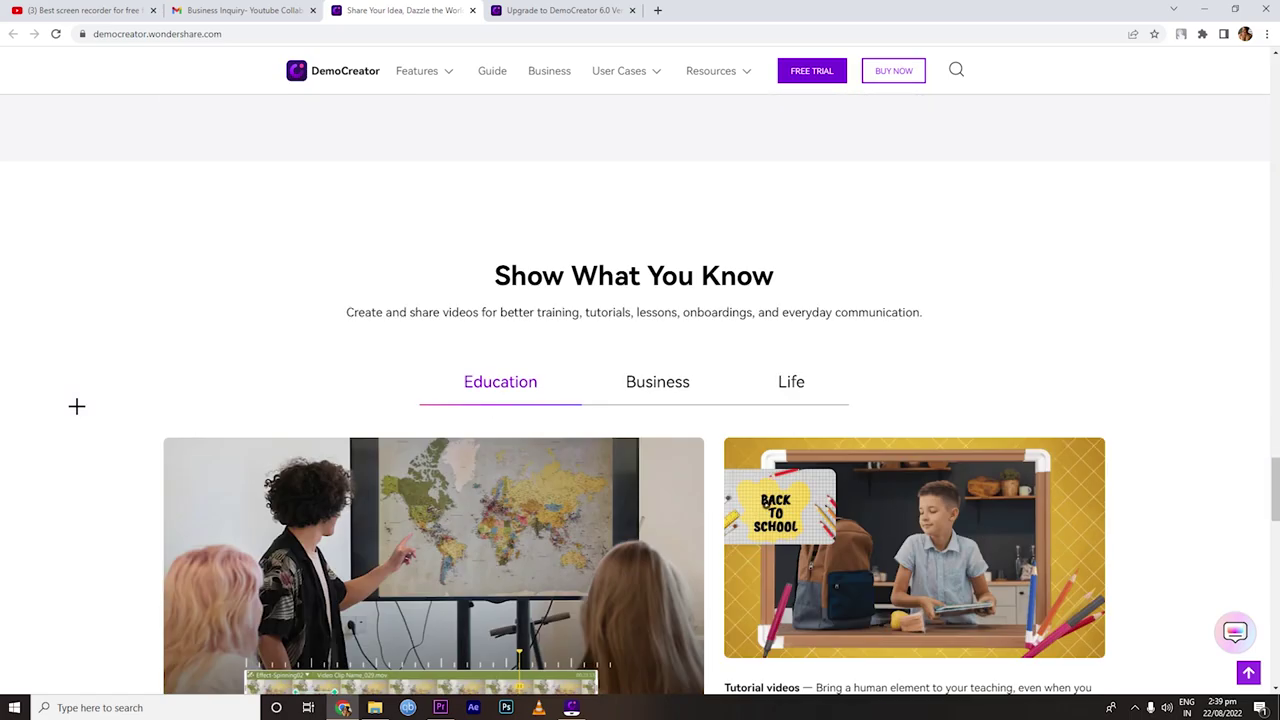
scroll(77, 406, down, 4)
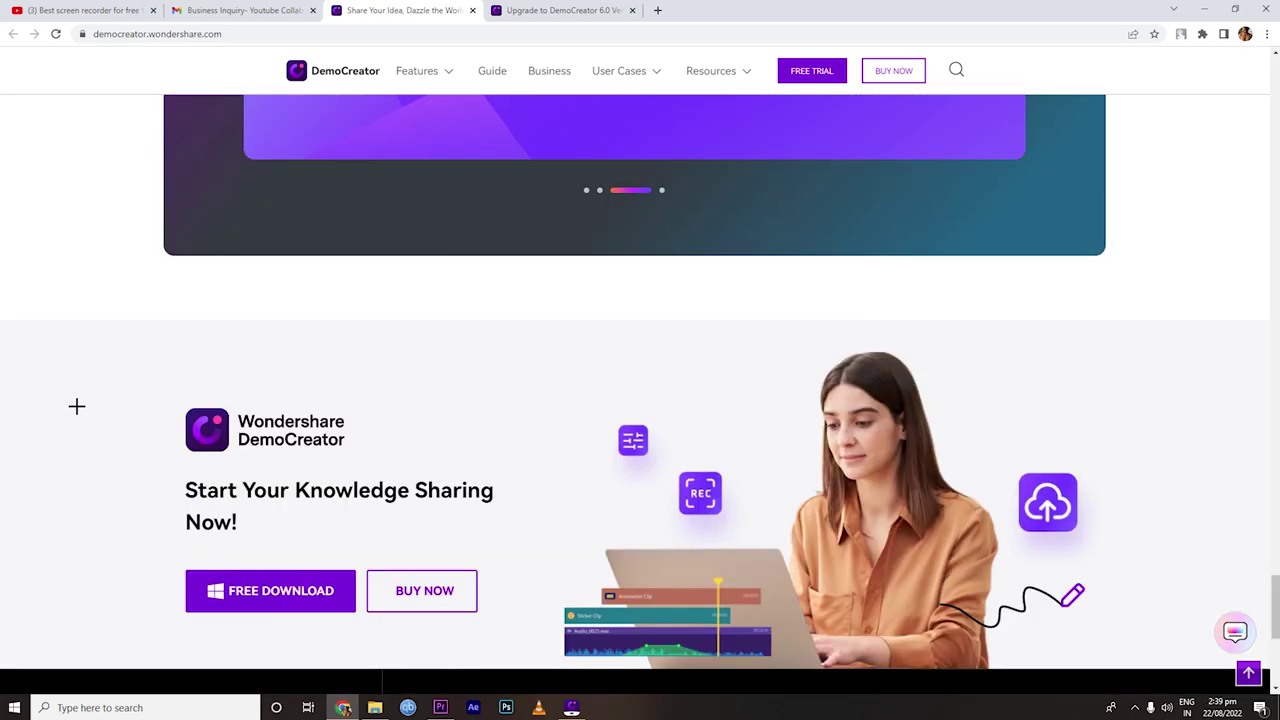
click(243, 440)
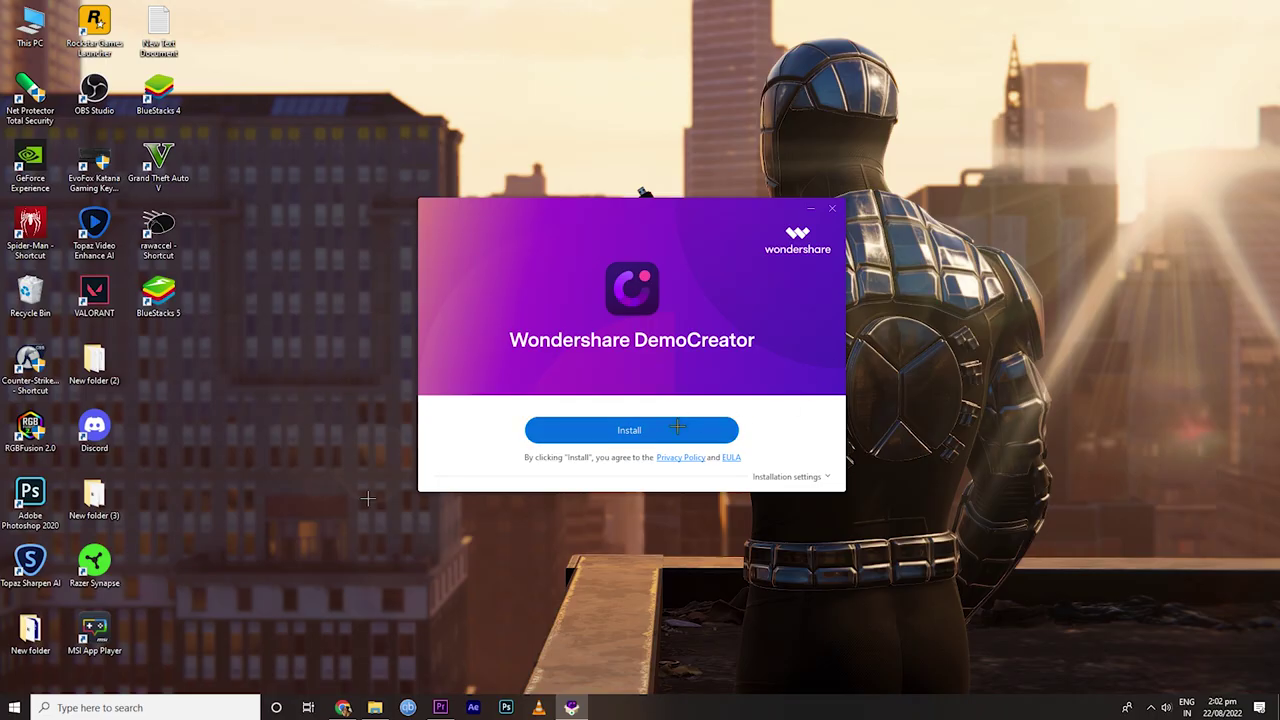
Install and launch Wondershare DemoCreator, advancing through its introductory user guide.
click(638, 432)
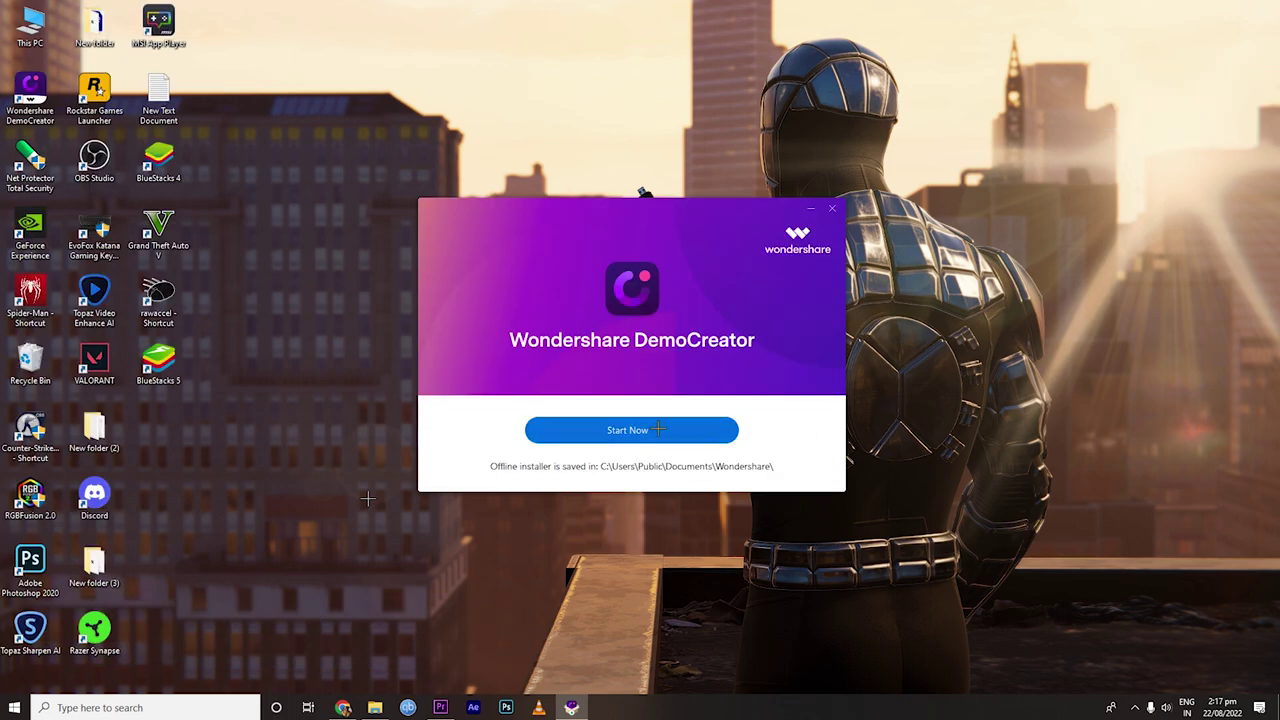
click(659, 429)
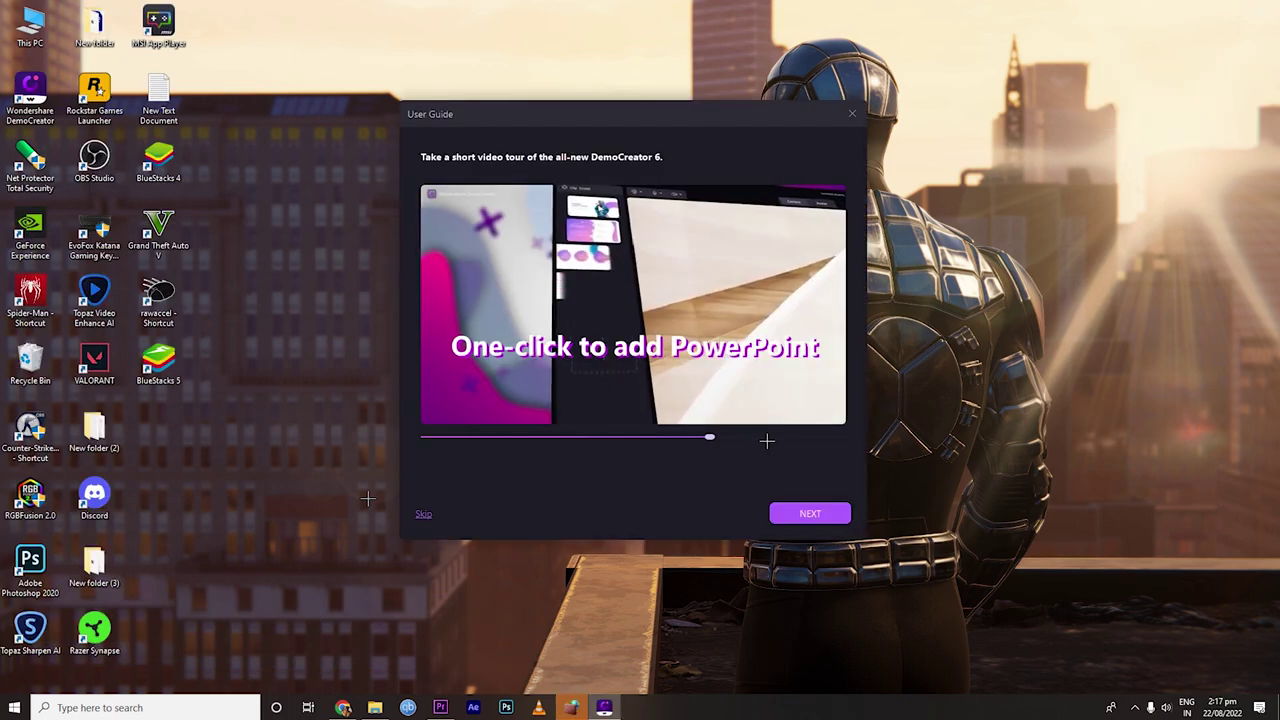
click(805, 515)
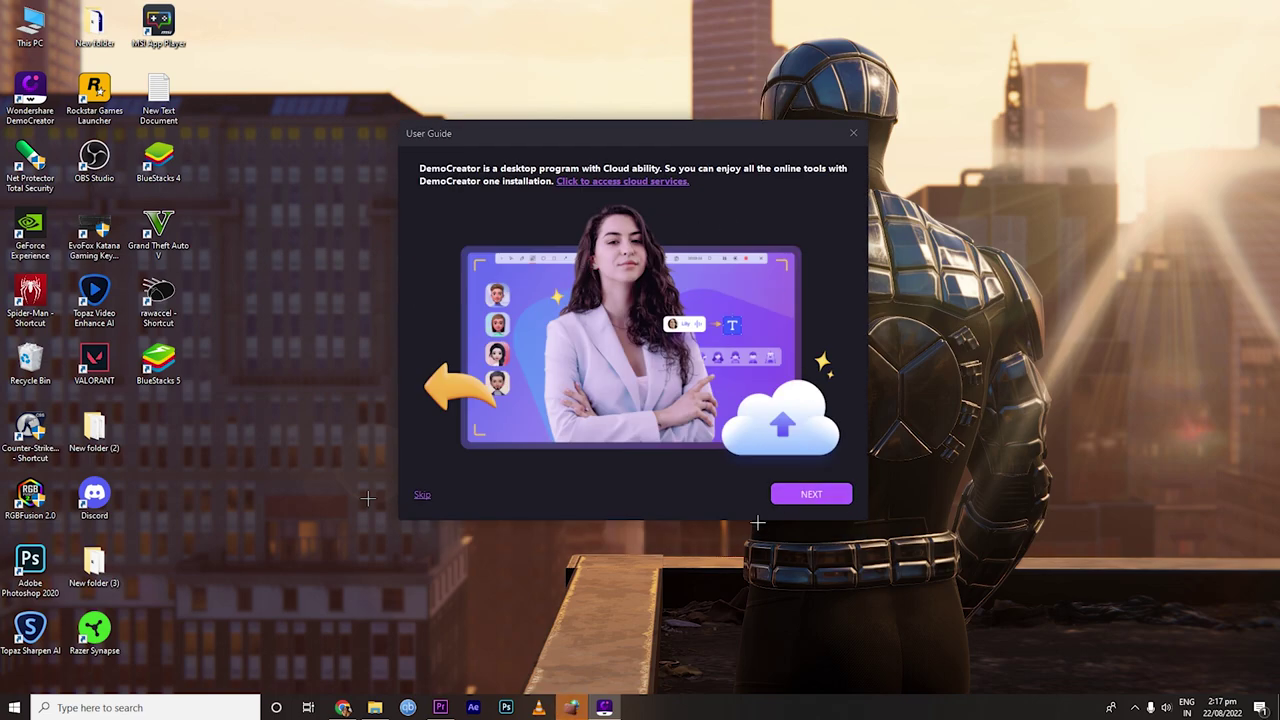
click(830, 510)
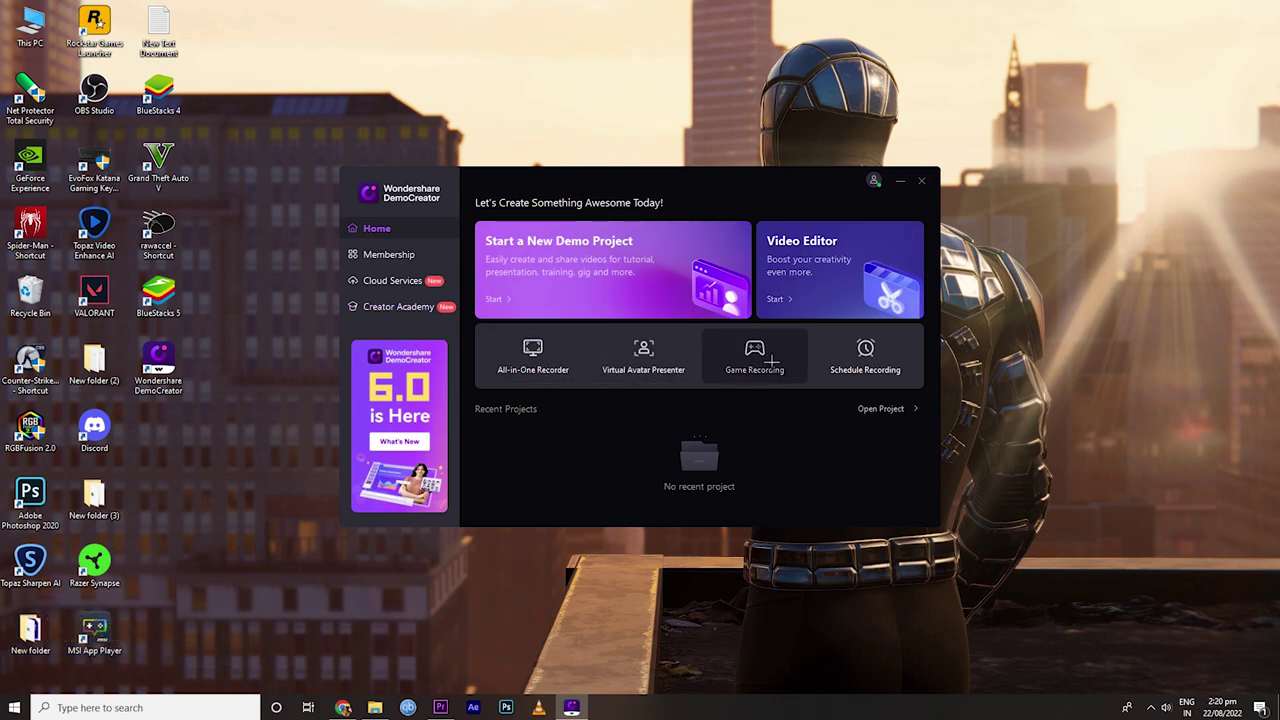
Open the All-in-One Recorder and review the capture area presets, keeping the full screen option.
click(533, 350)
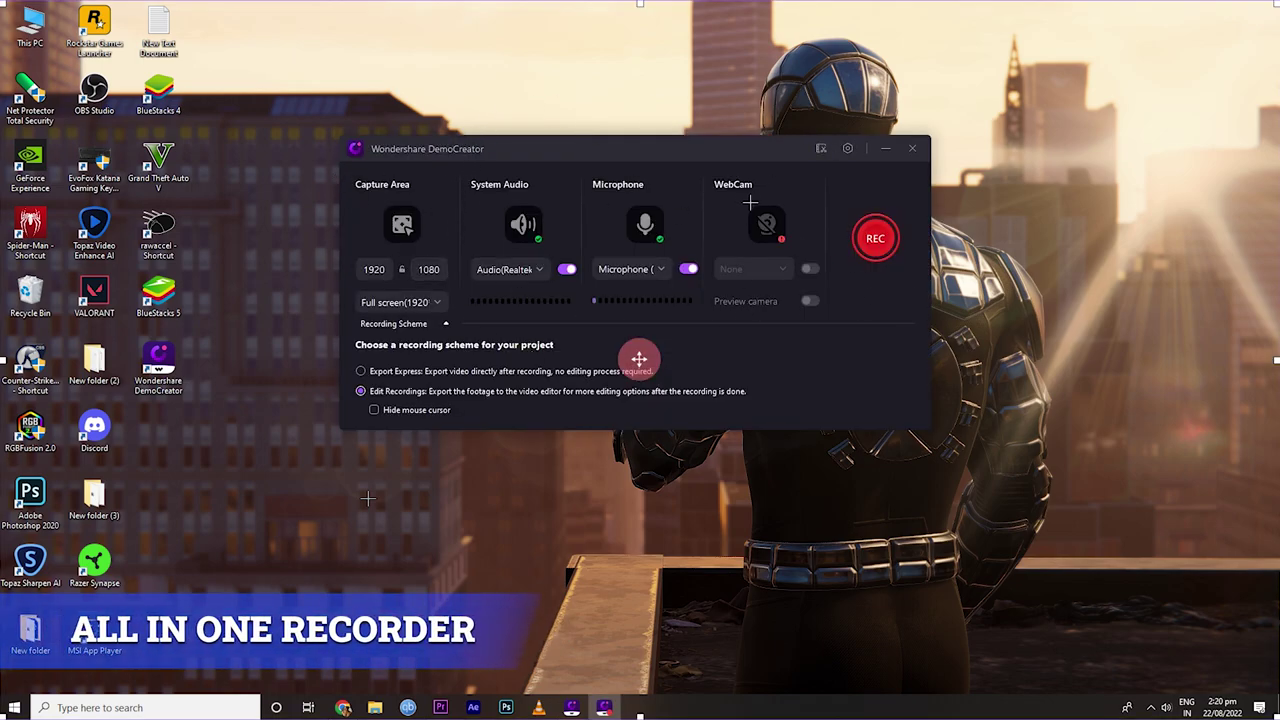
click(427, 303)
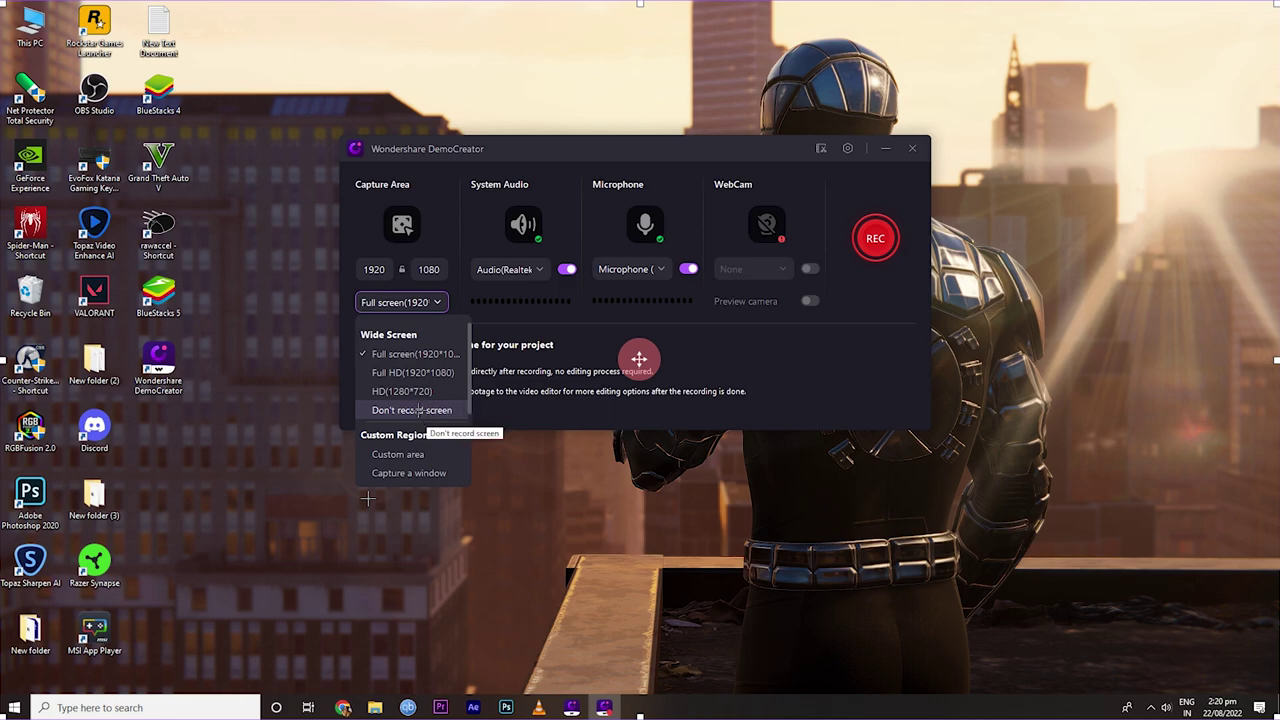
click(418, 304)
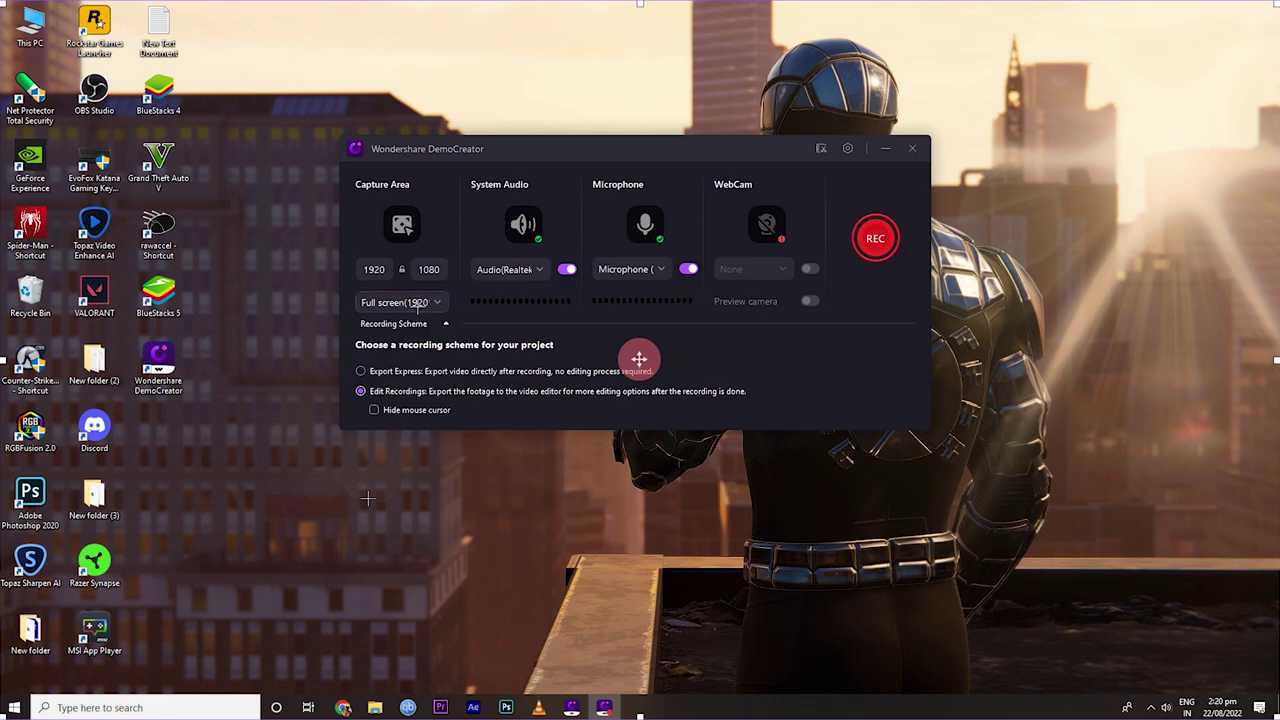
Choose Default System Audio as the system audio source and Microphone (MUPRO) as the microphone.
click(525, 272)
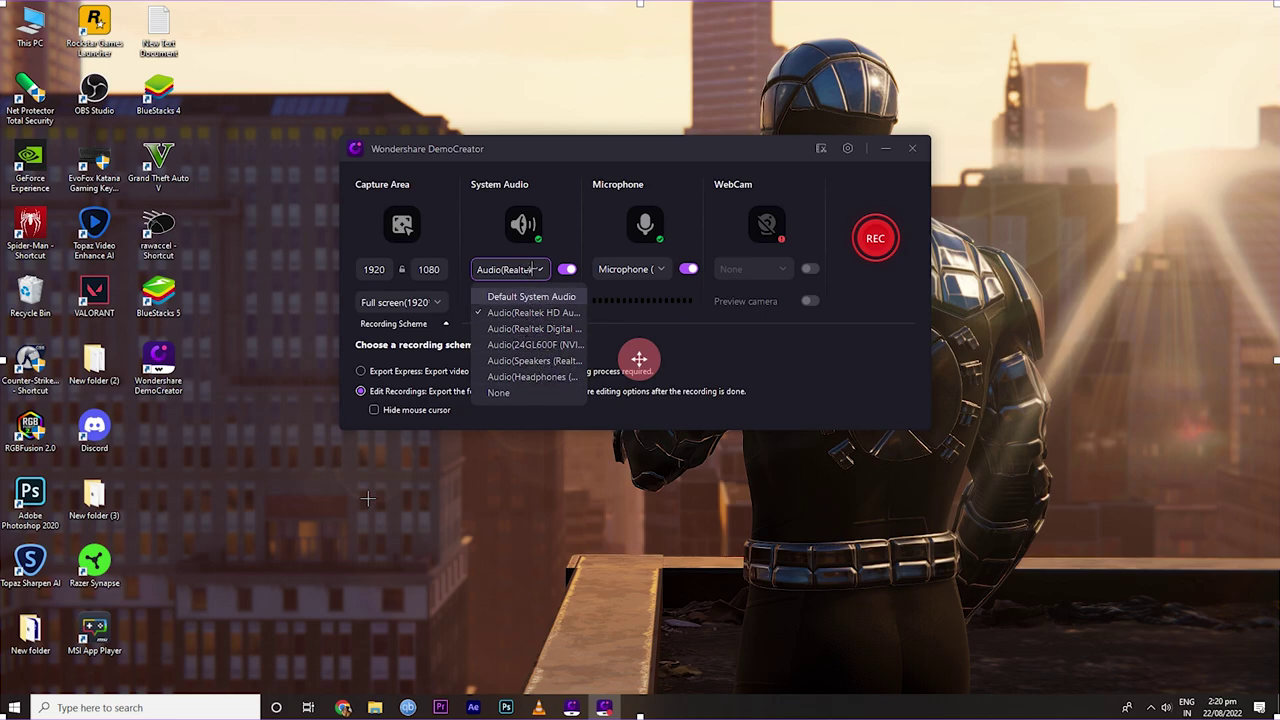
click(533, 269)
click(636, 270)
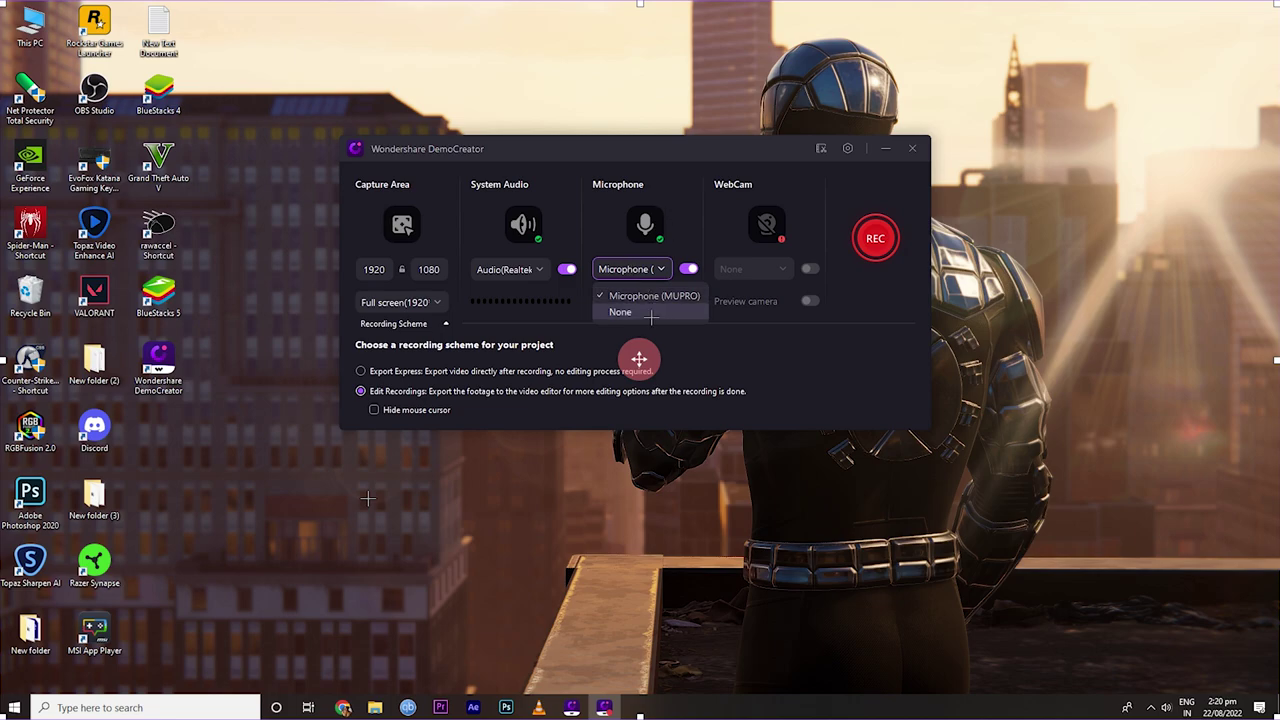
click(668, 303)
click(664, 266)
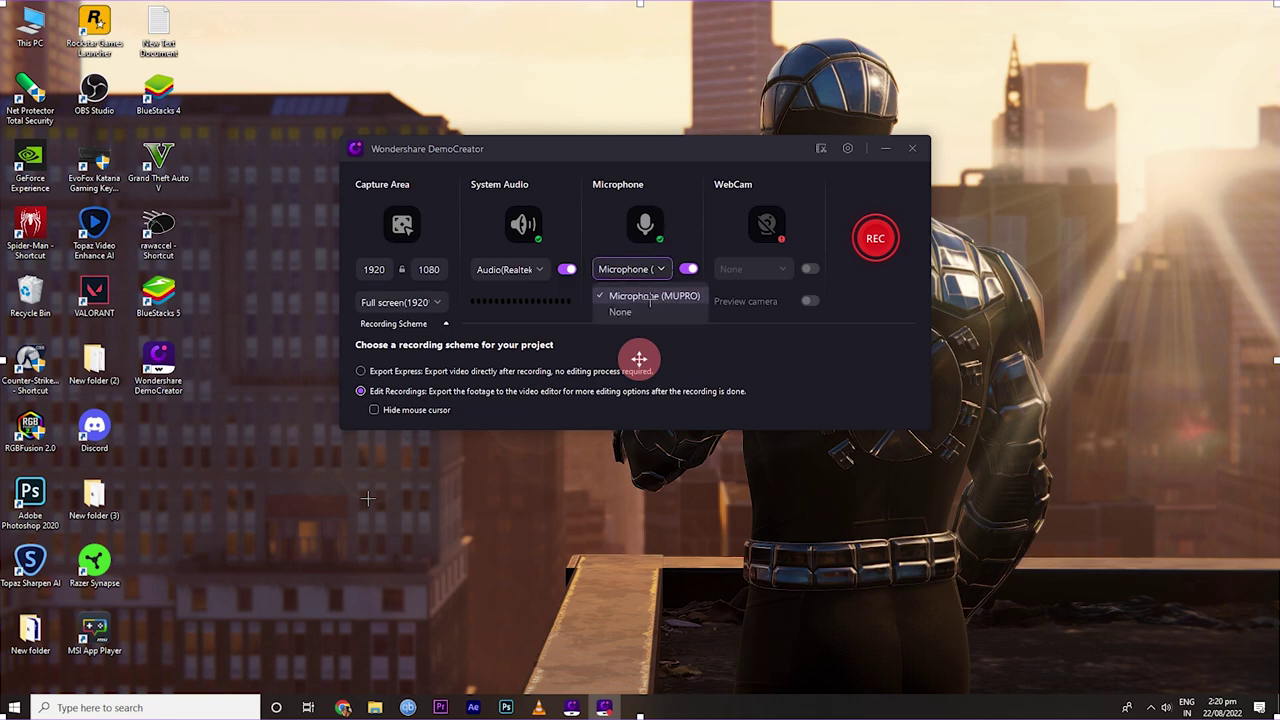
click(647, 274)
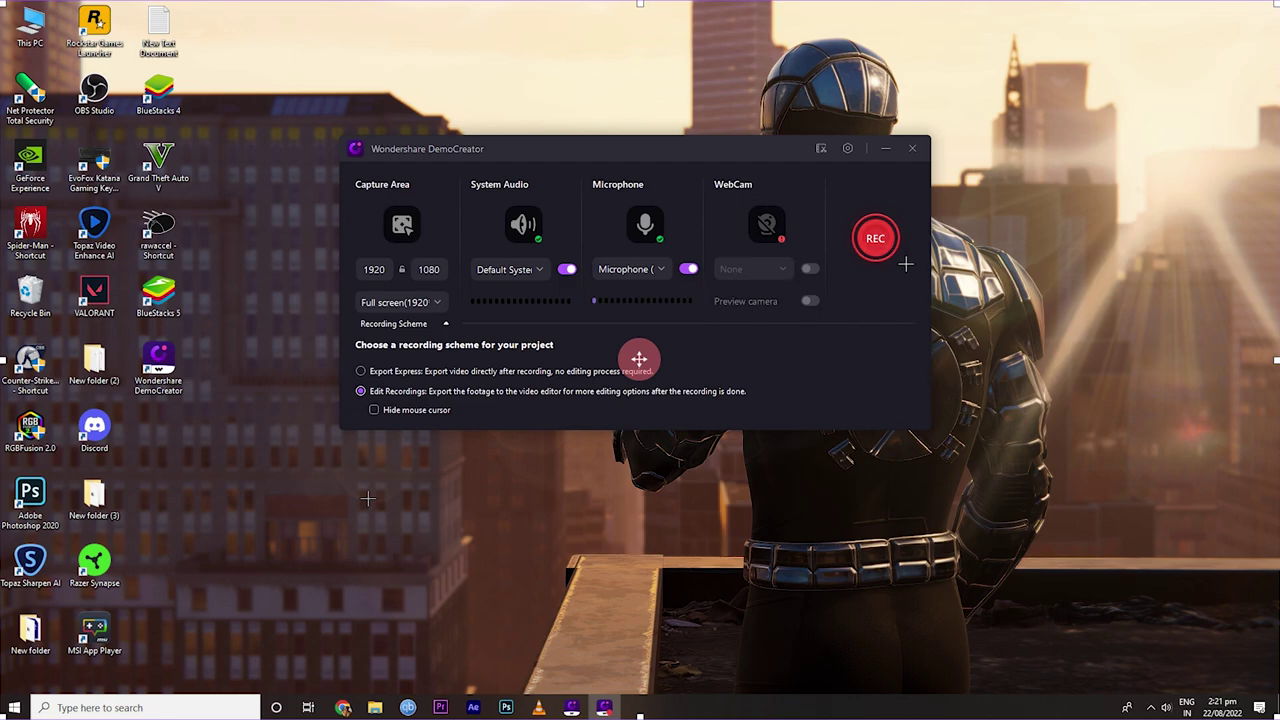
Start a full-screen recording and capture BlueStacks 5 being opened and closed.
click(875, 238)
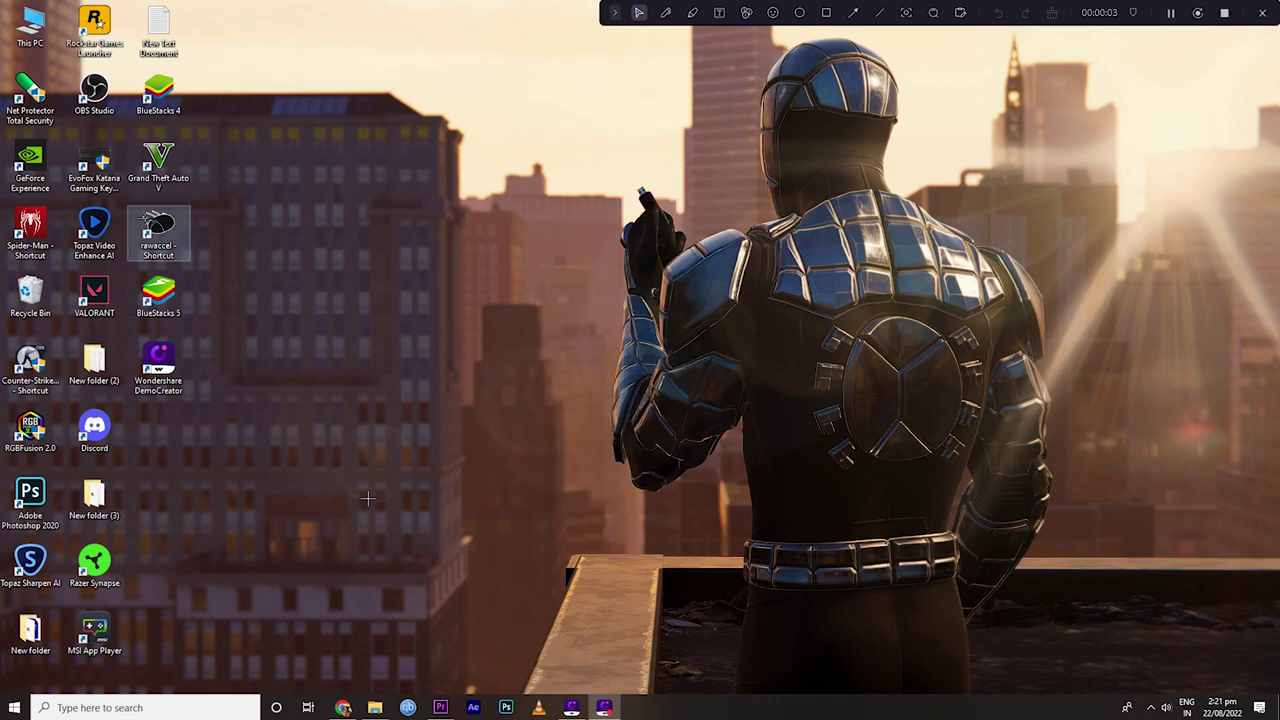
double_click(158, 297)
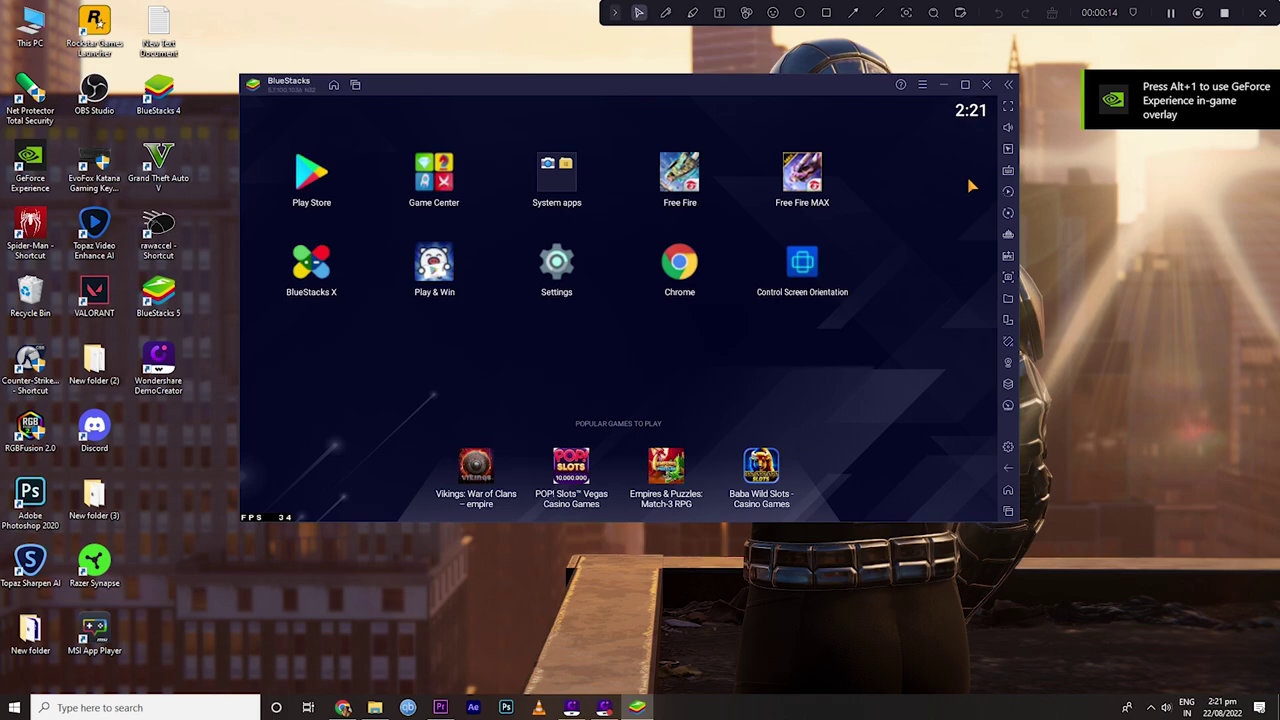
click(986, 84)
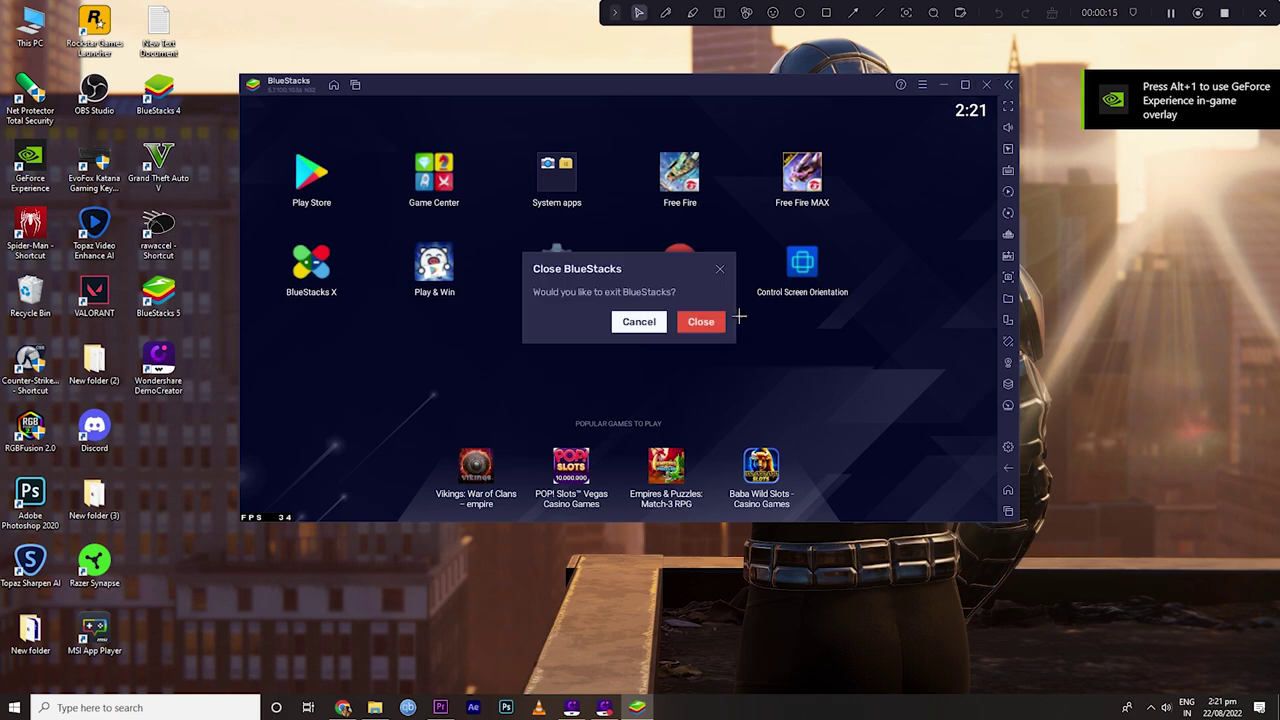
click(697, 320)
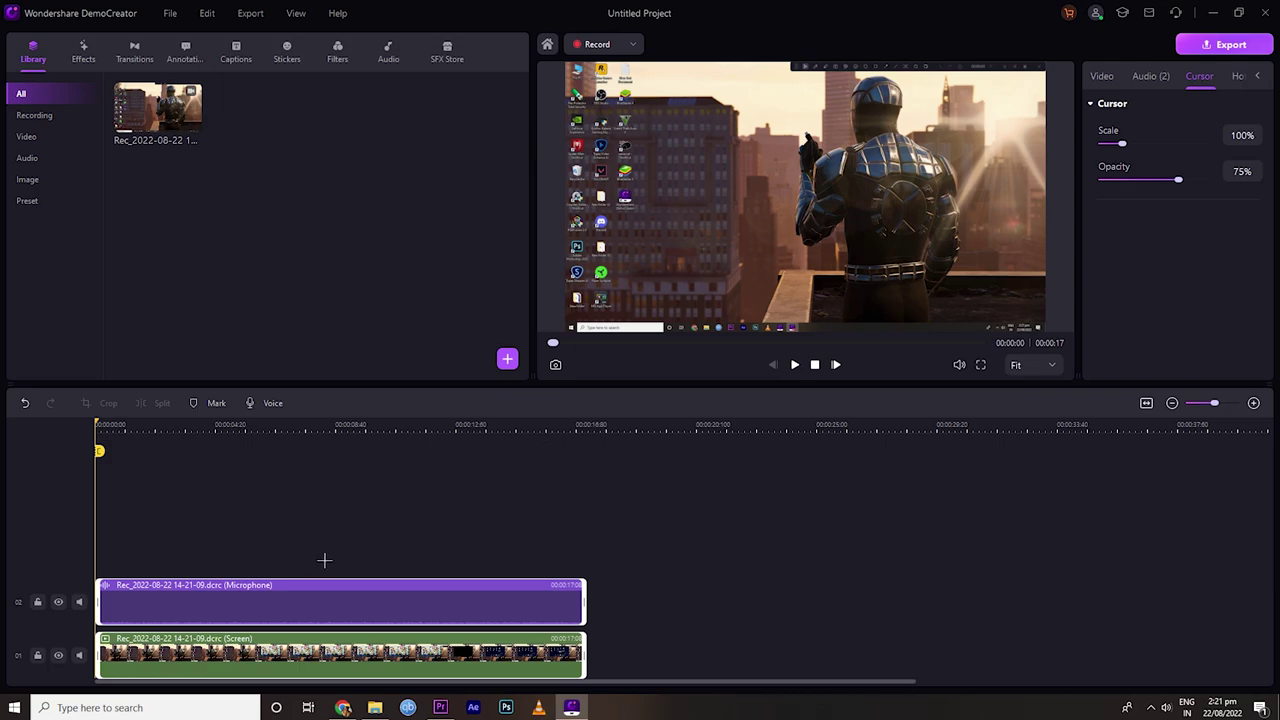
Look through the effects library and the Color, 3D and Warp transition categories.
drag(98, 451, 38, 452)
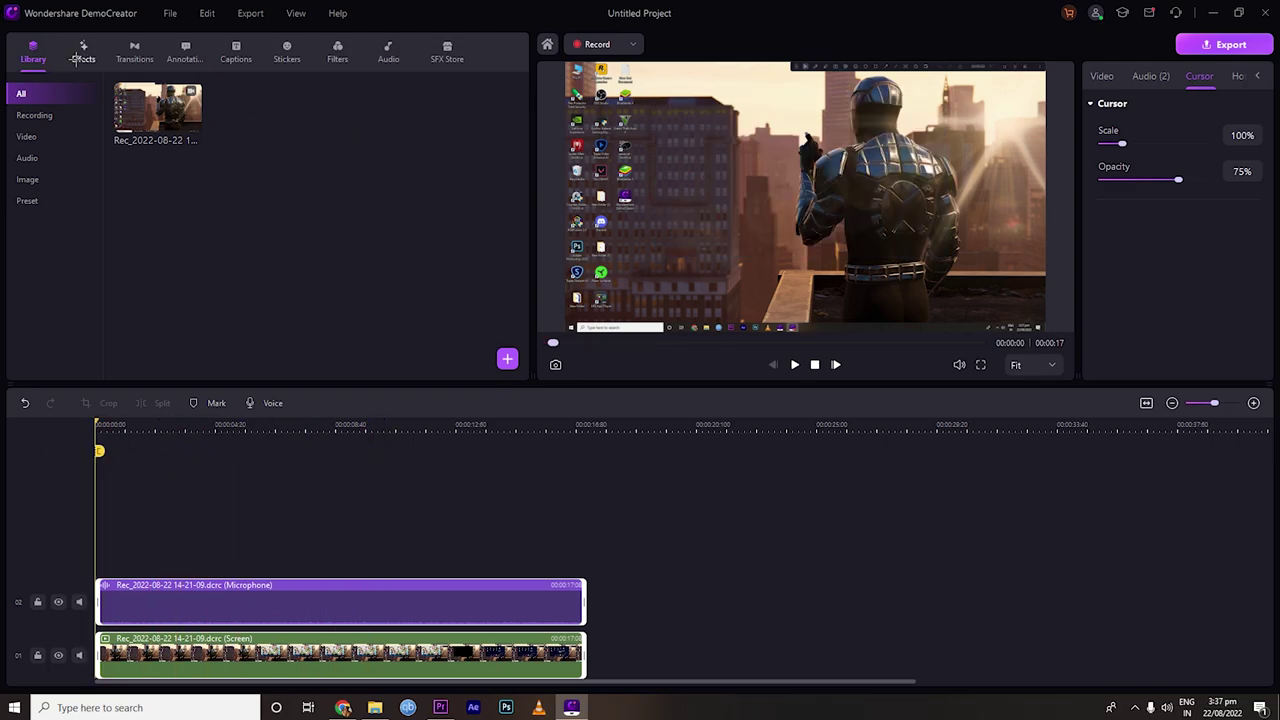
click(78, 57)
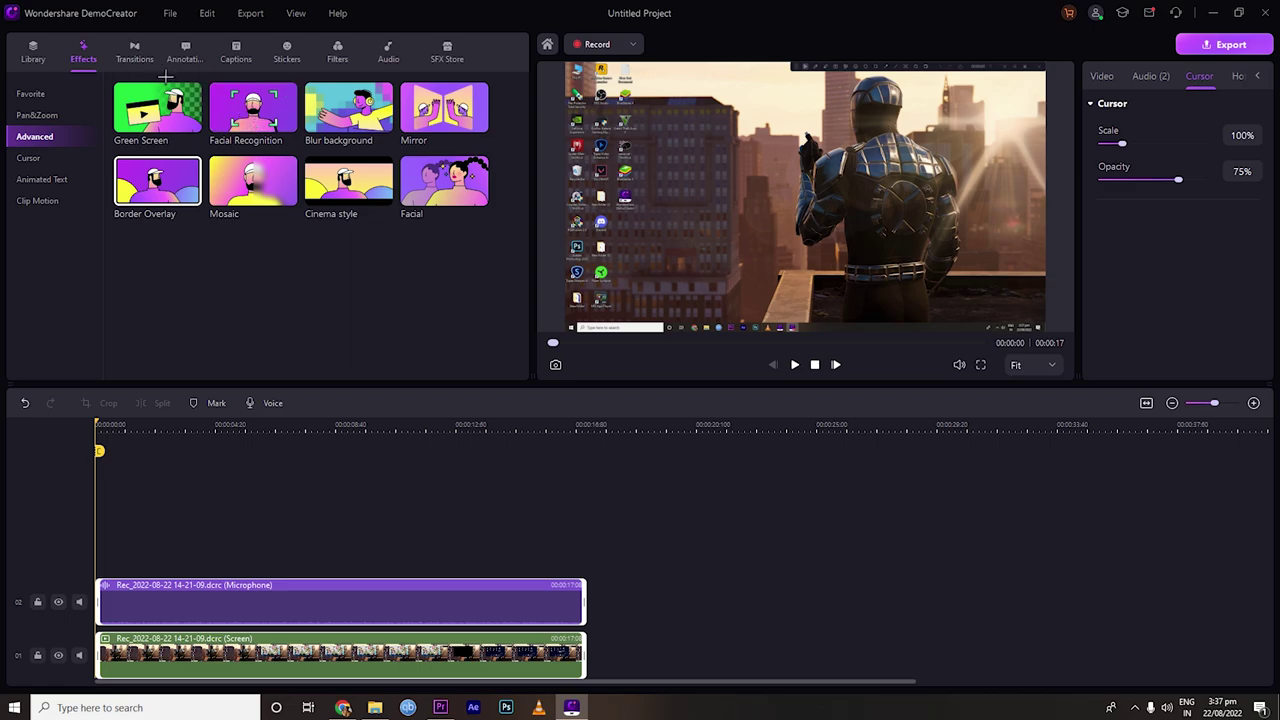
click(138, 57)
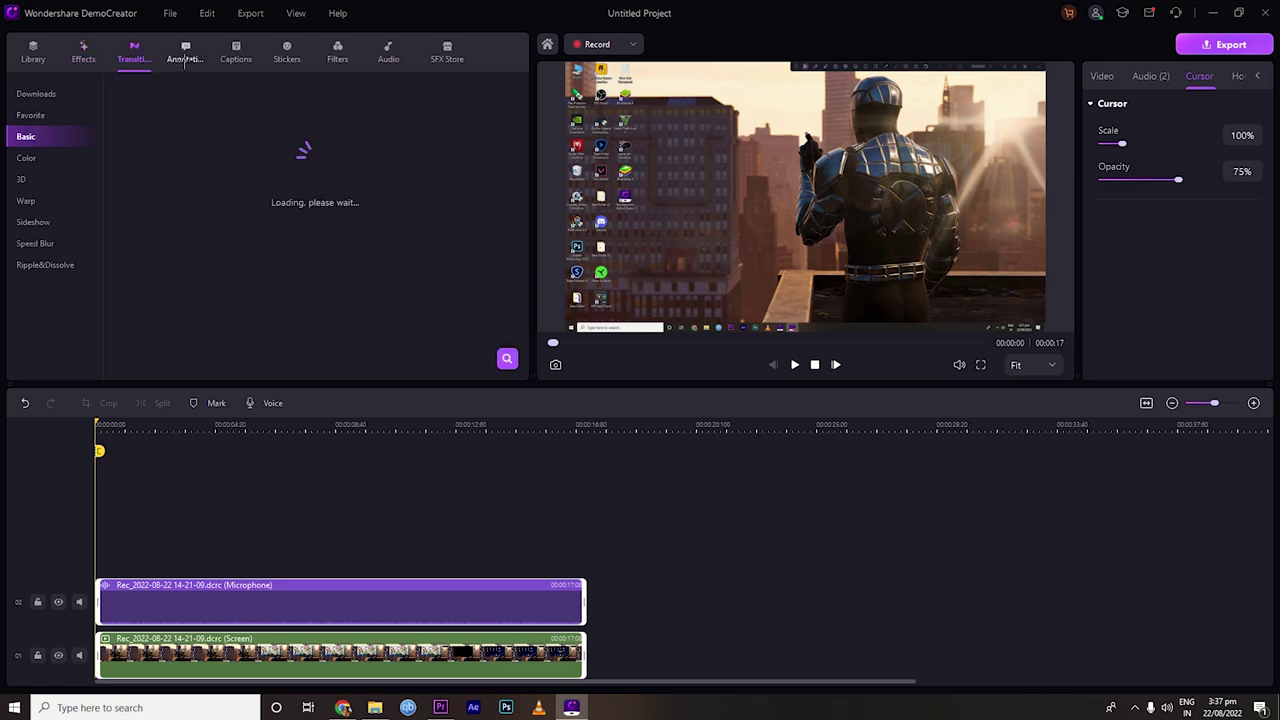
click(70, 158)
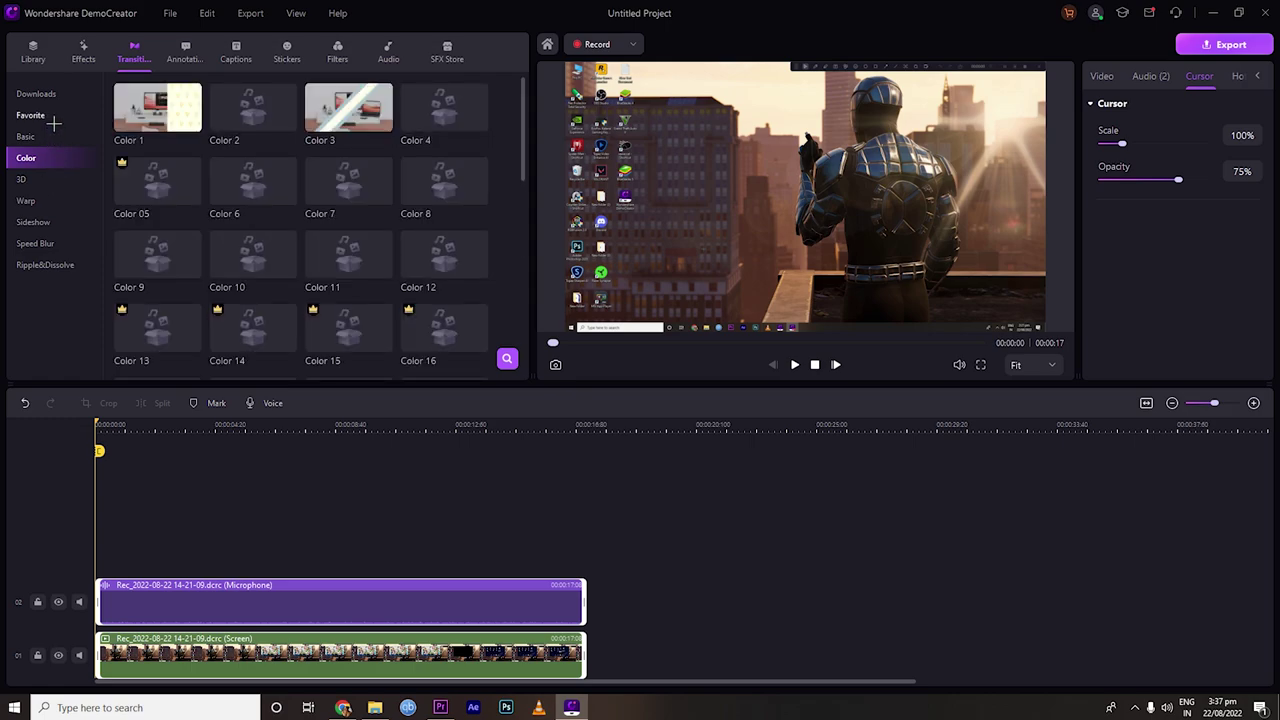
click(46, 173)
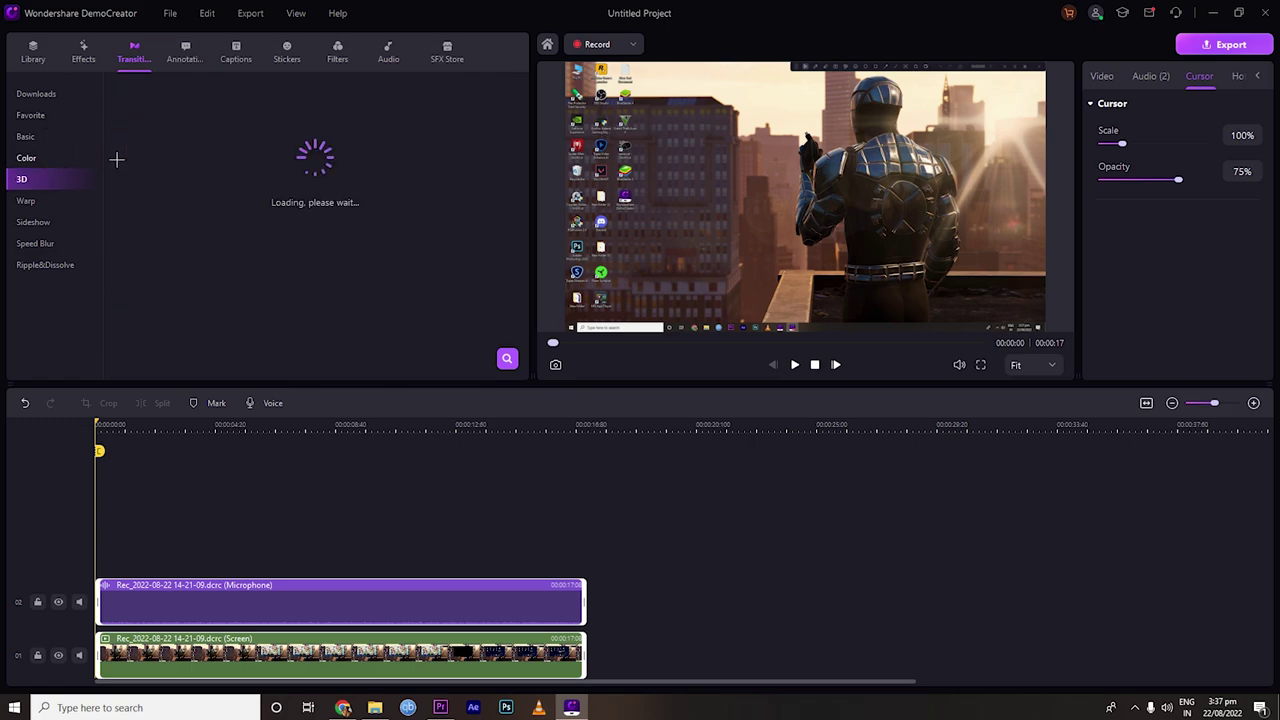
click(58, 203)
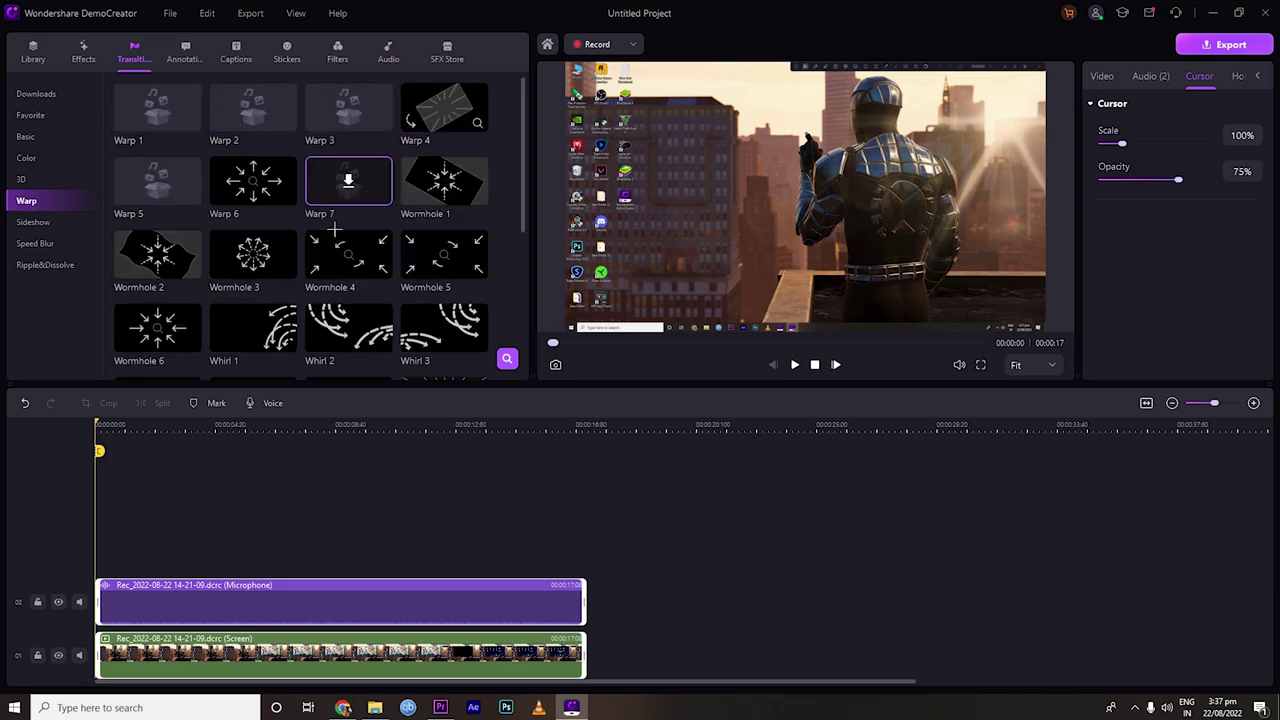
Try to add the Whirl 2 transition above the microphone clip, playing the video from the start to check it.
drag(352, 325, 403, 529)
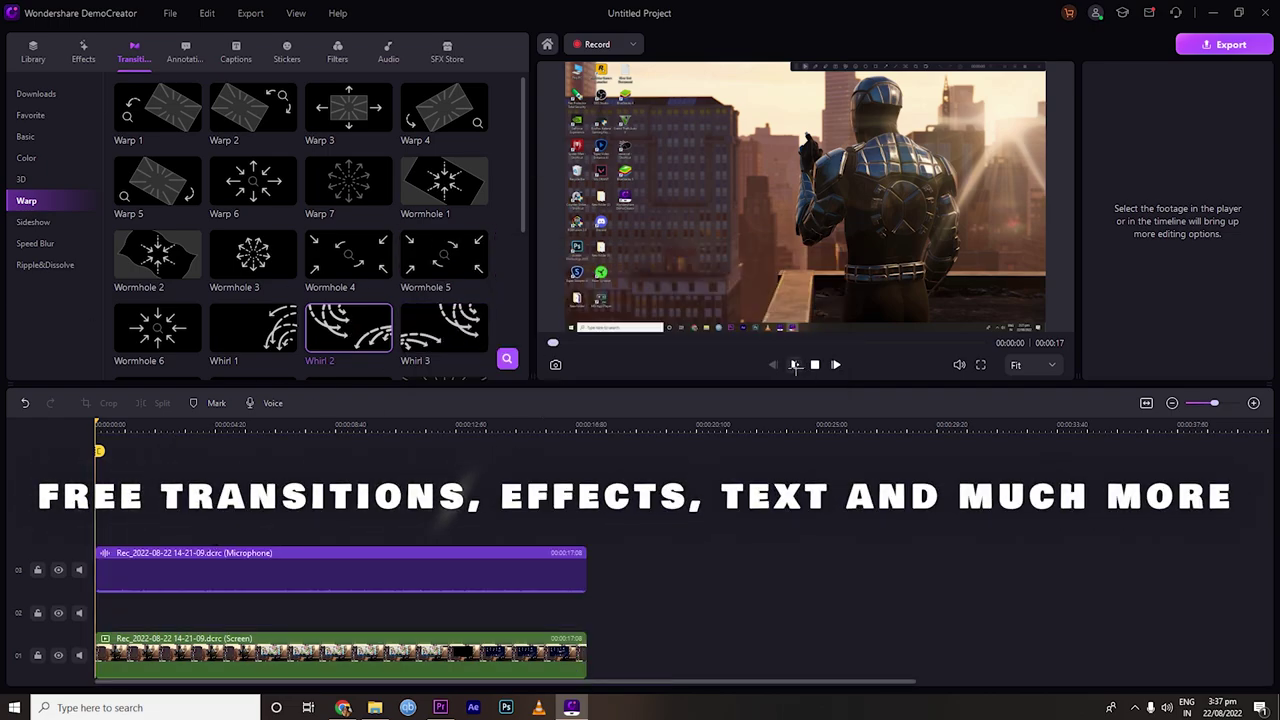
click(795, 365)
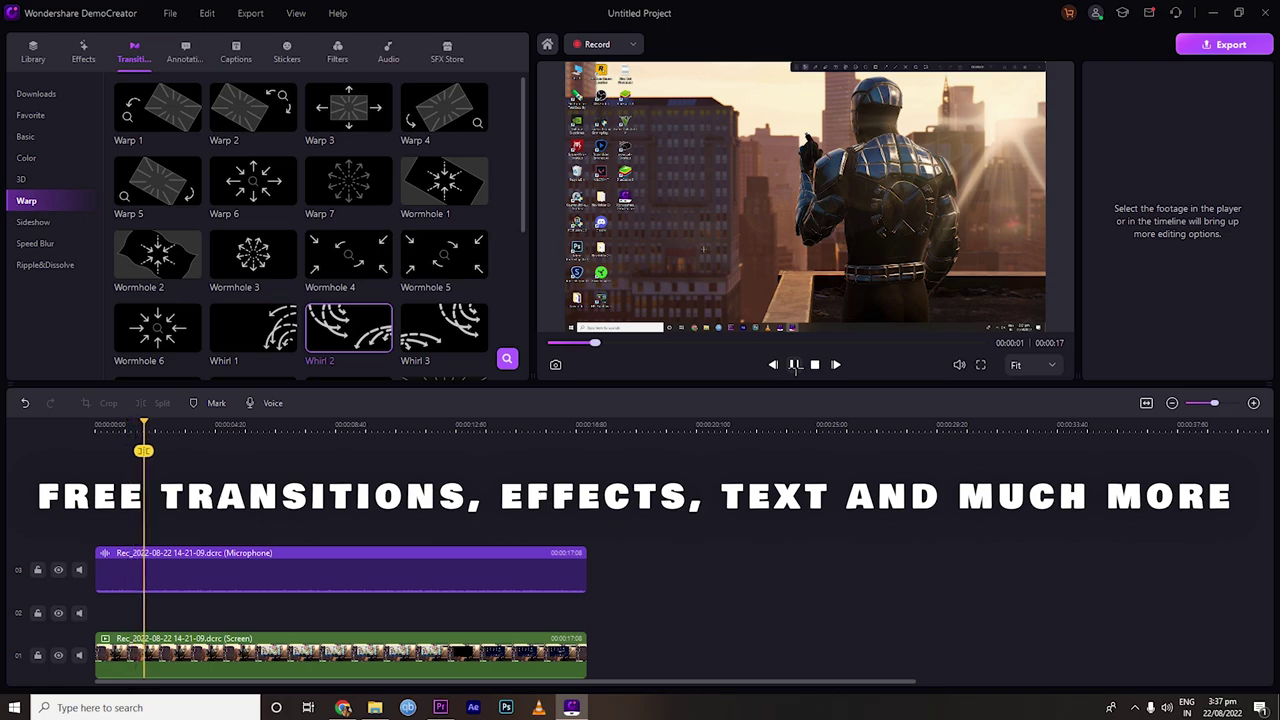
click(814, 365)
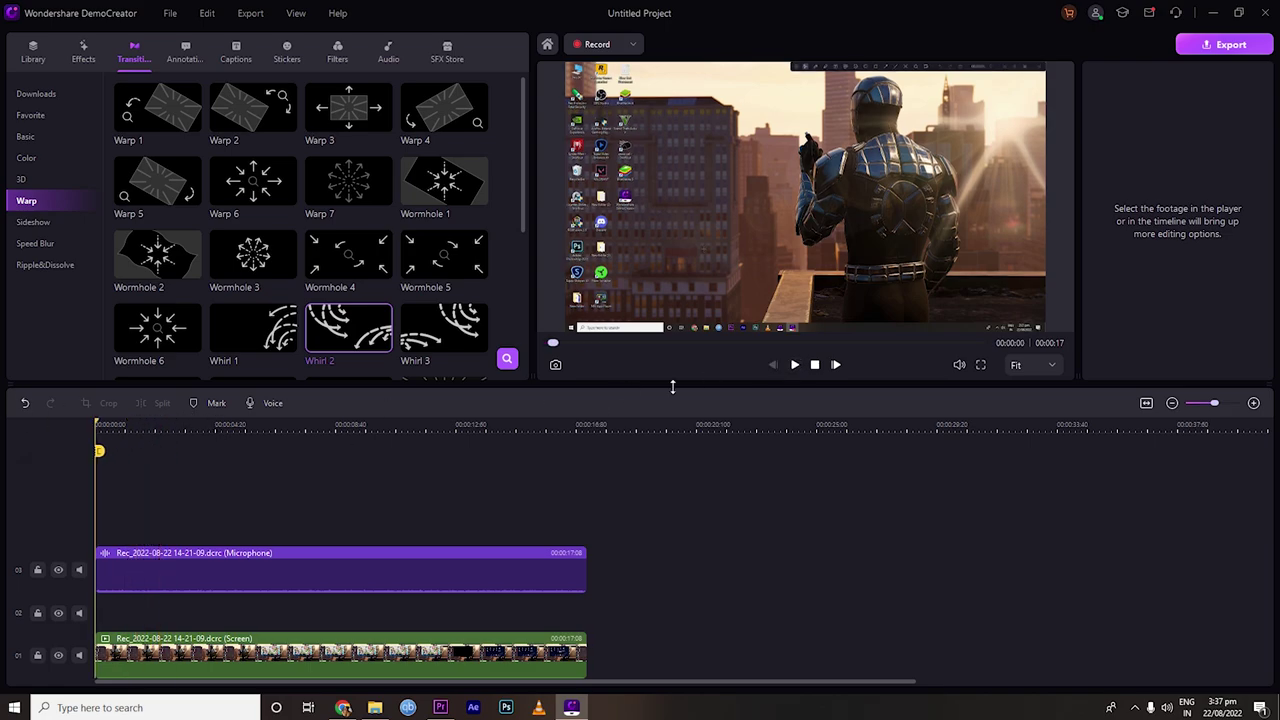
Apply the Whirl 2 transition to the start of the screen recording clip and preview it.
drag(330, 325, 122, 658)
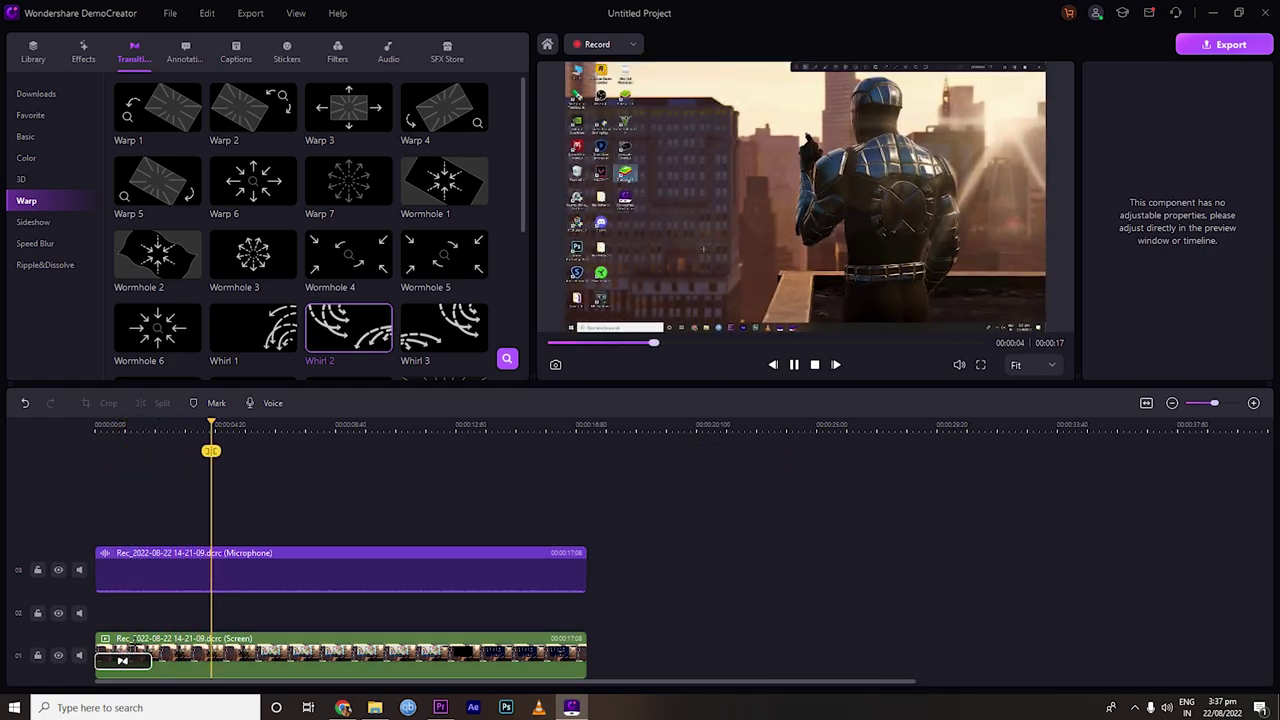
drag(208, 426, 352, 426)
click(140, 426)
Add an EXAMPLE text annotation above the microphone track and the Bokeh Paralax filter above the screen clip at about 7 seconds.
click(185, 52)
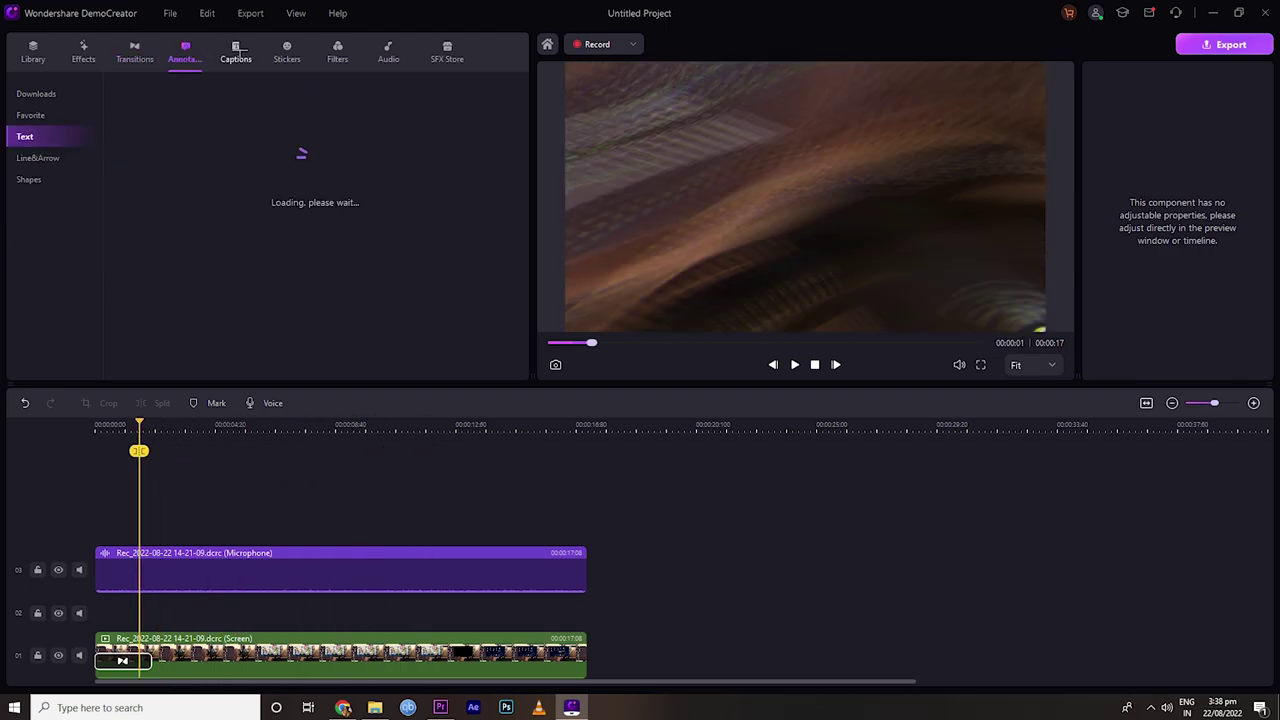
drag(157, 107, 338, 528)
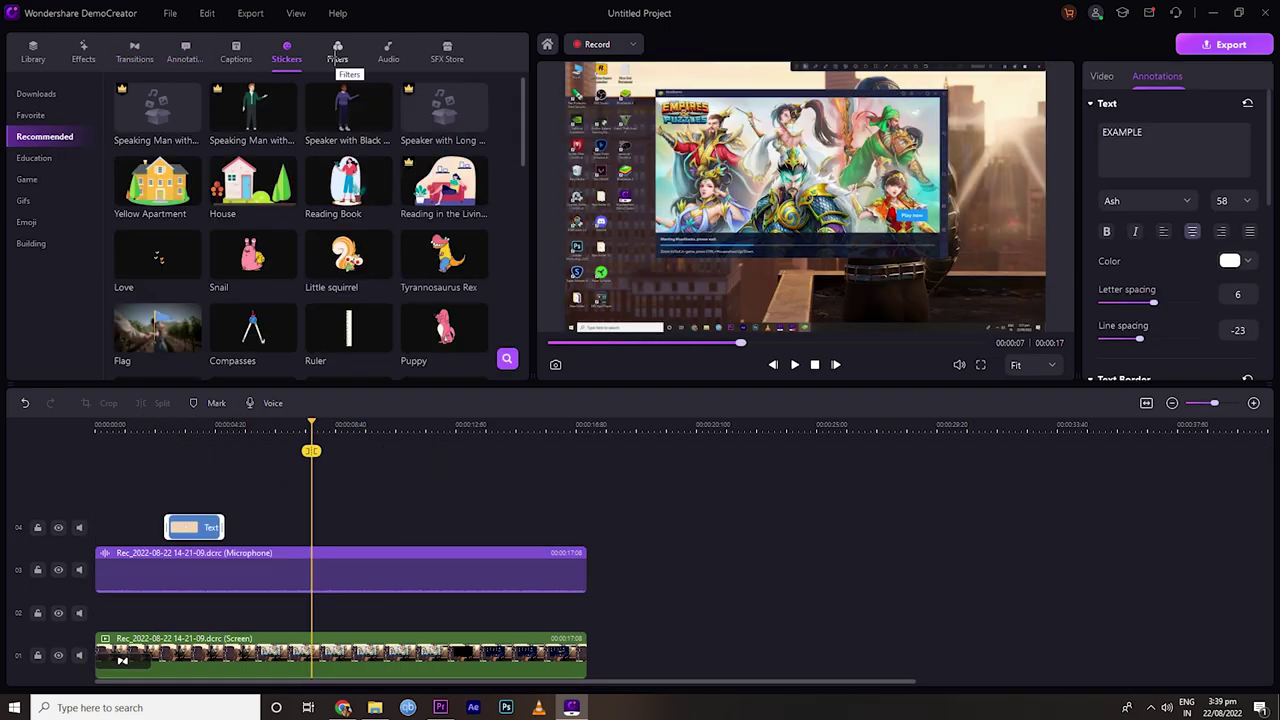
click(337, 52)
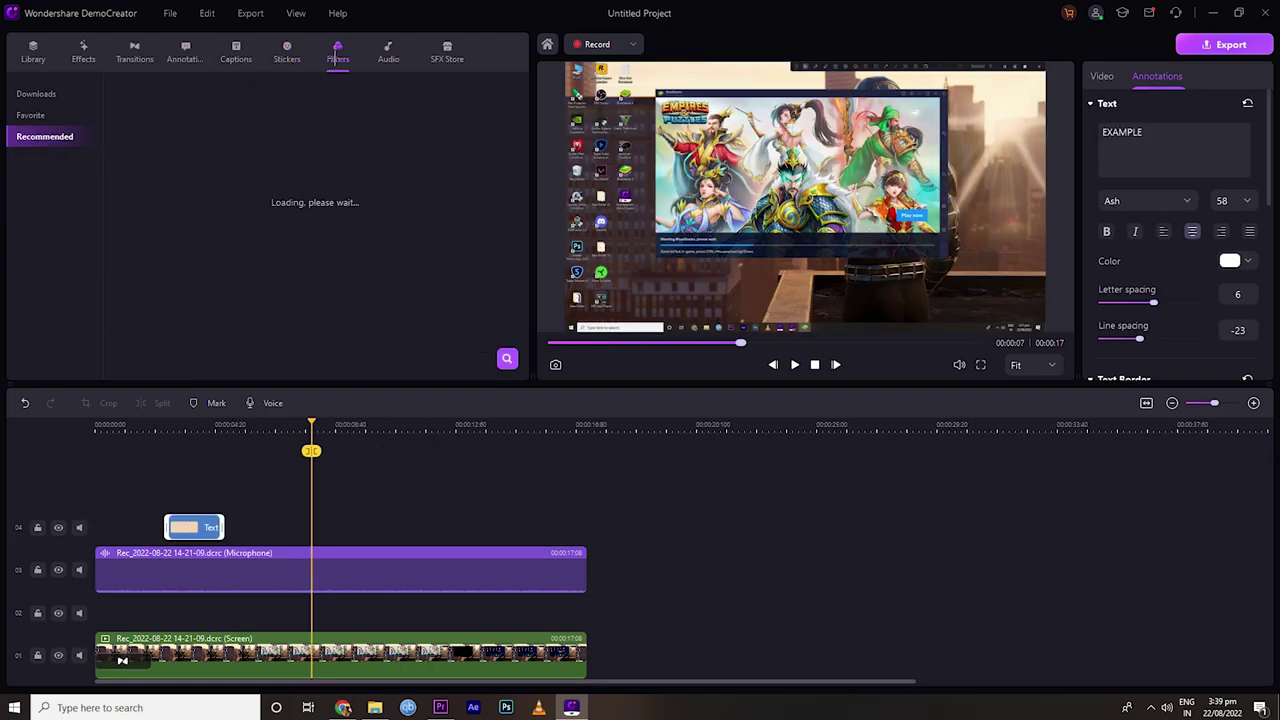
drag(349, 262, 380, 613)
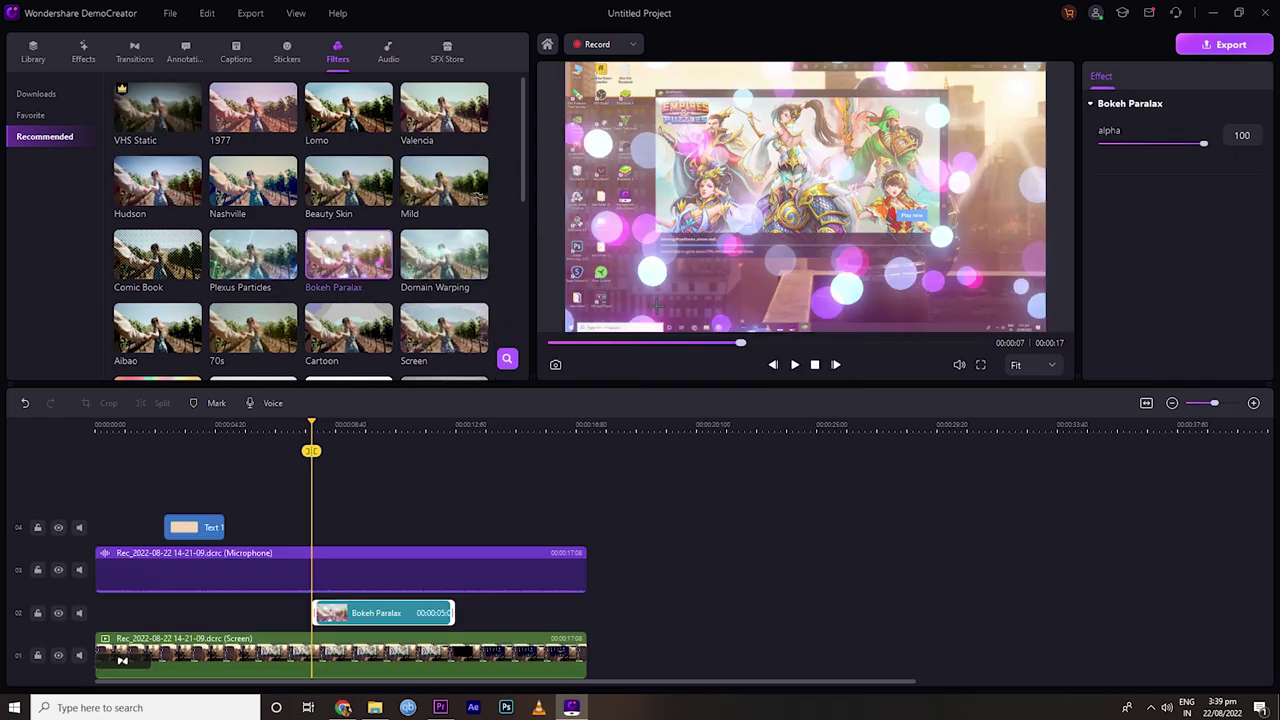
Try the Domain Warping filter on a new track above the text annotation at about 8 seconds, and delete it.
click(410, 428)
click(367, 428)
drag(444, 255, 420, 500)
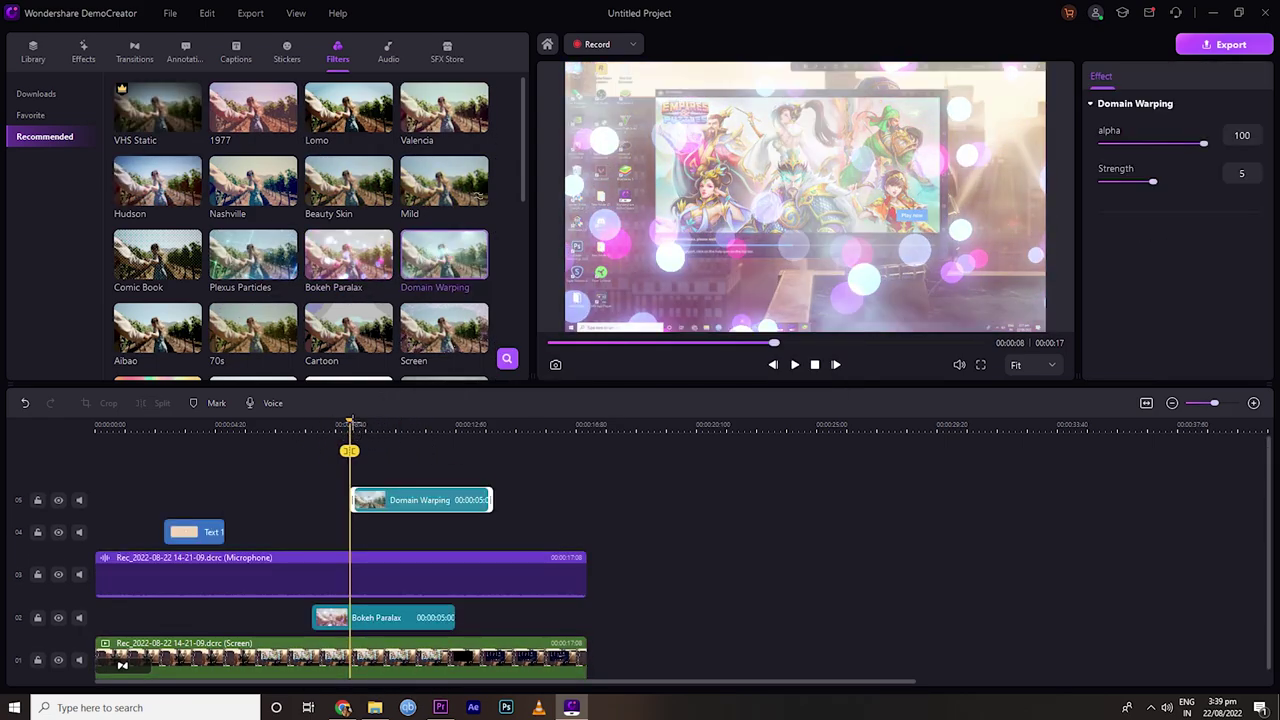
key(Delete)
drag(367, 428, 436, 428)
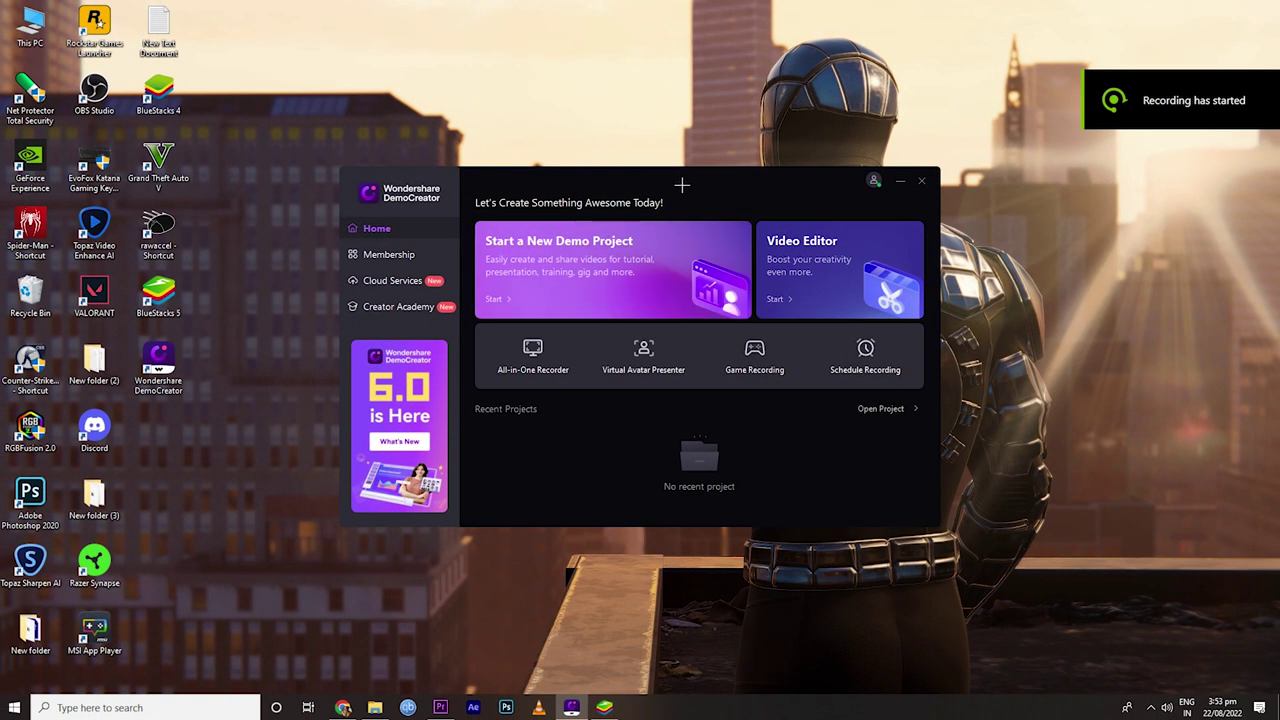
Set up a Game Recording with BlueStacks as the target window and start recording.
mouse_move(682, 185)
mouse_down()
mouse_move(651, 174)
mouse_move(667, 174)
mouse_up()
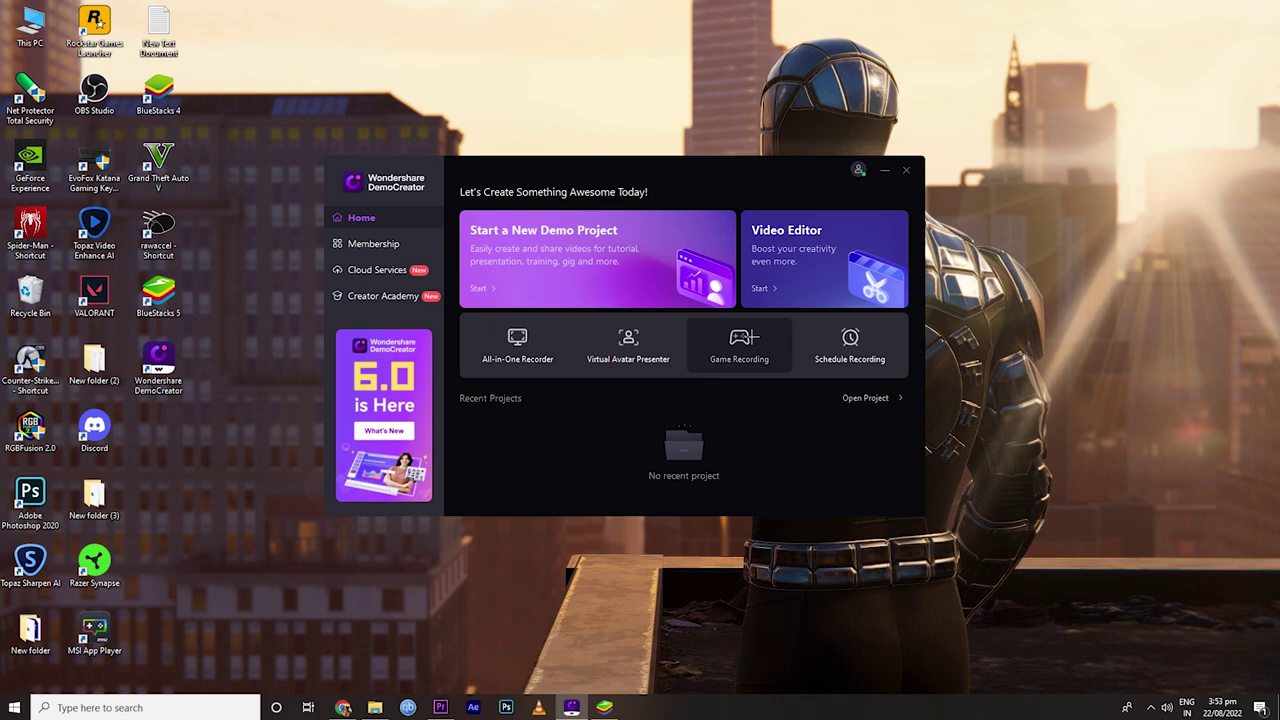
click(739, 343)
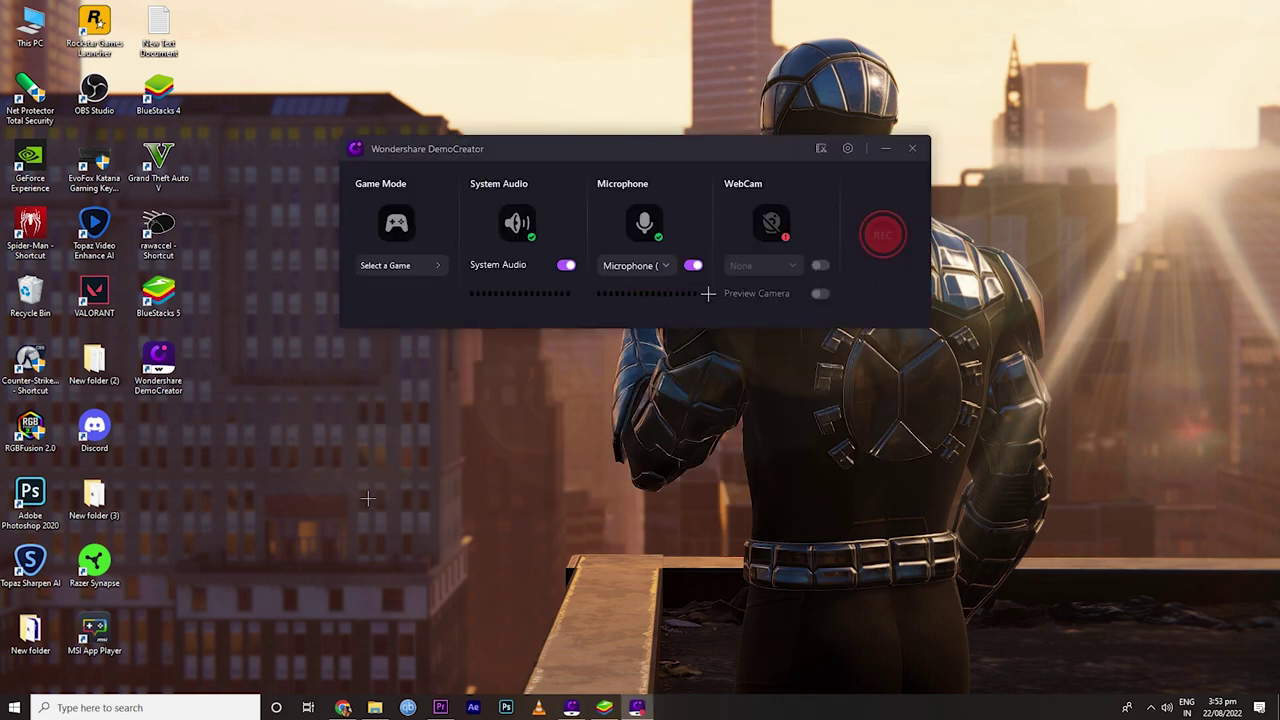
click(413, 265)
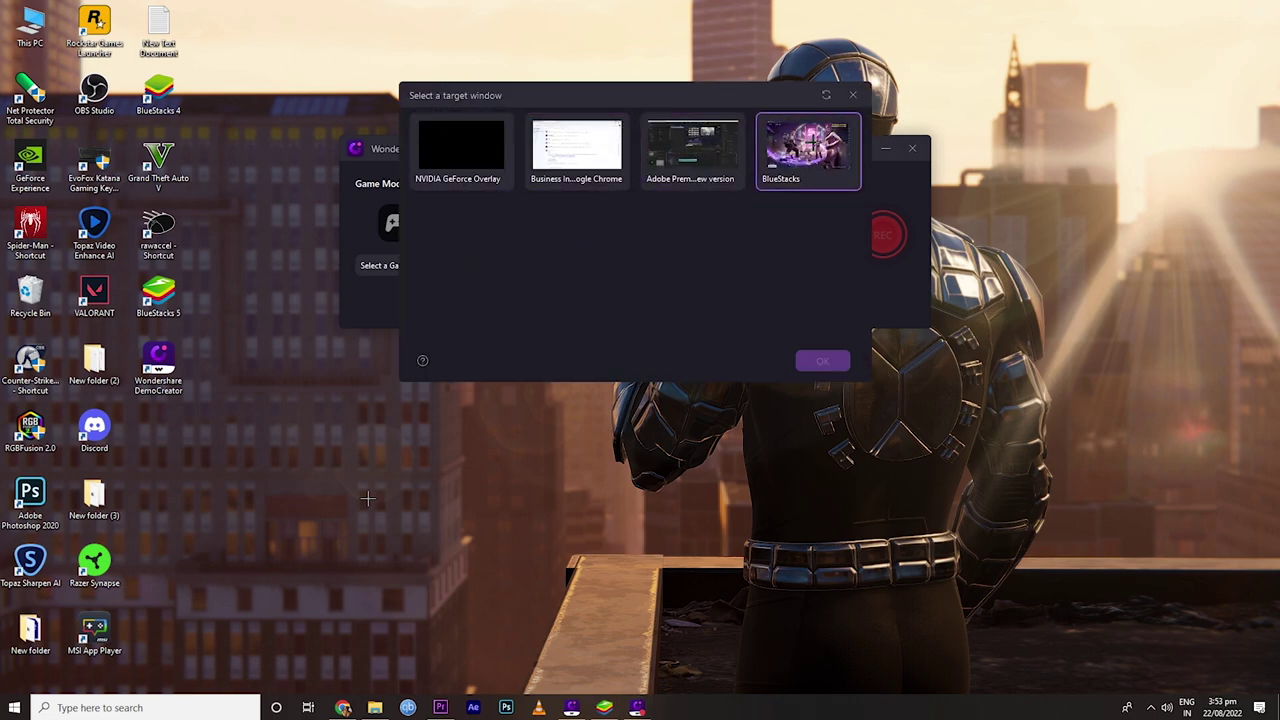
key(Return)
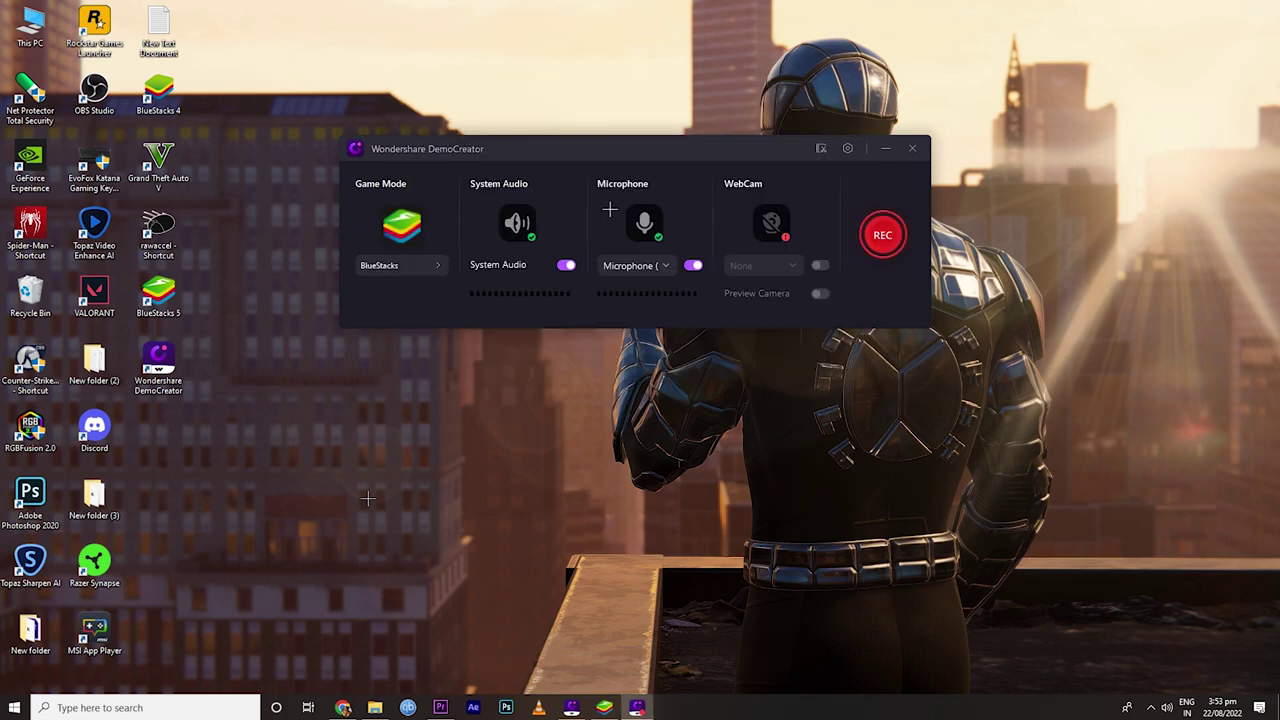
click(893, 244)
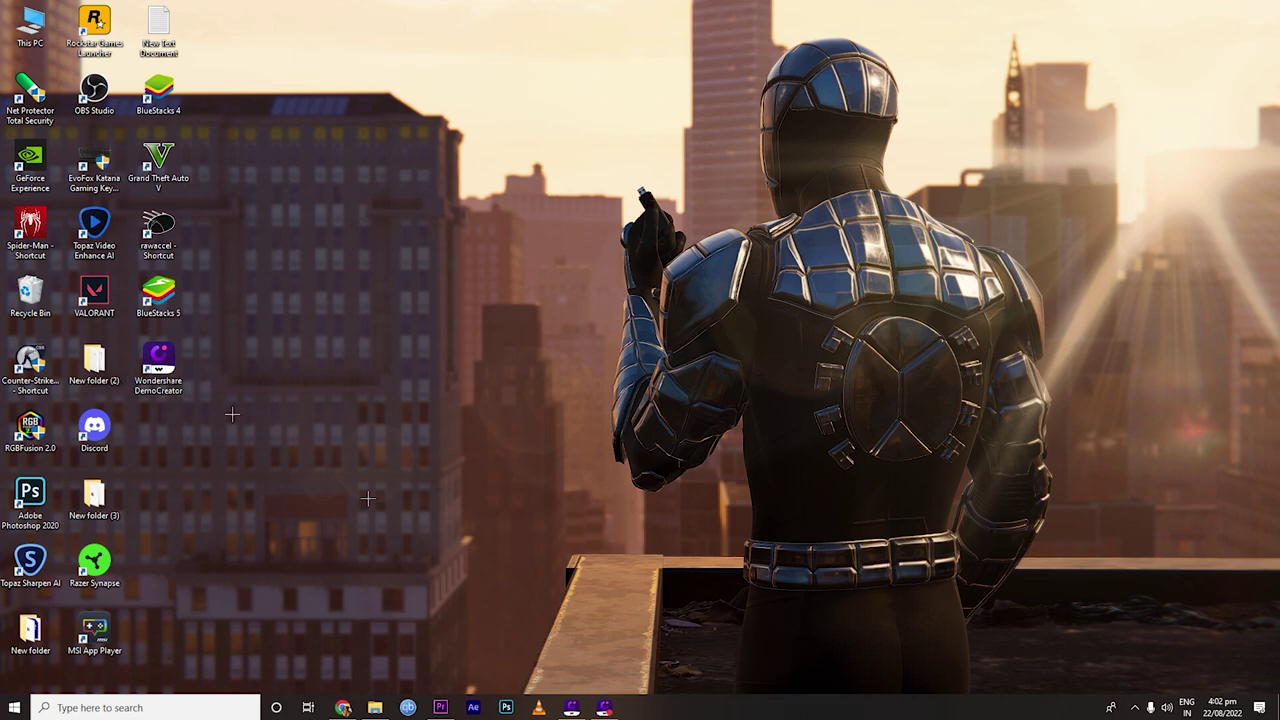
Launch the All-in-One Recorder and bring up the video section of its advanced settings.
click(604, 707)
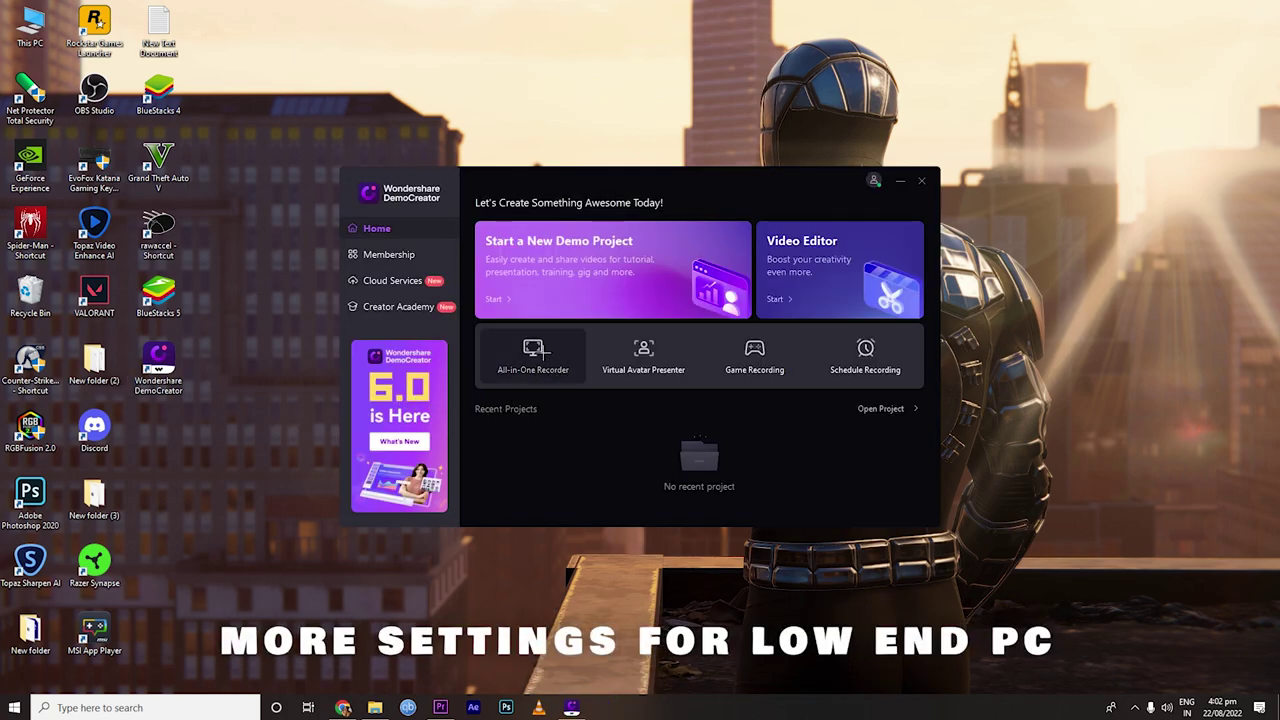
click(535, 350)
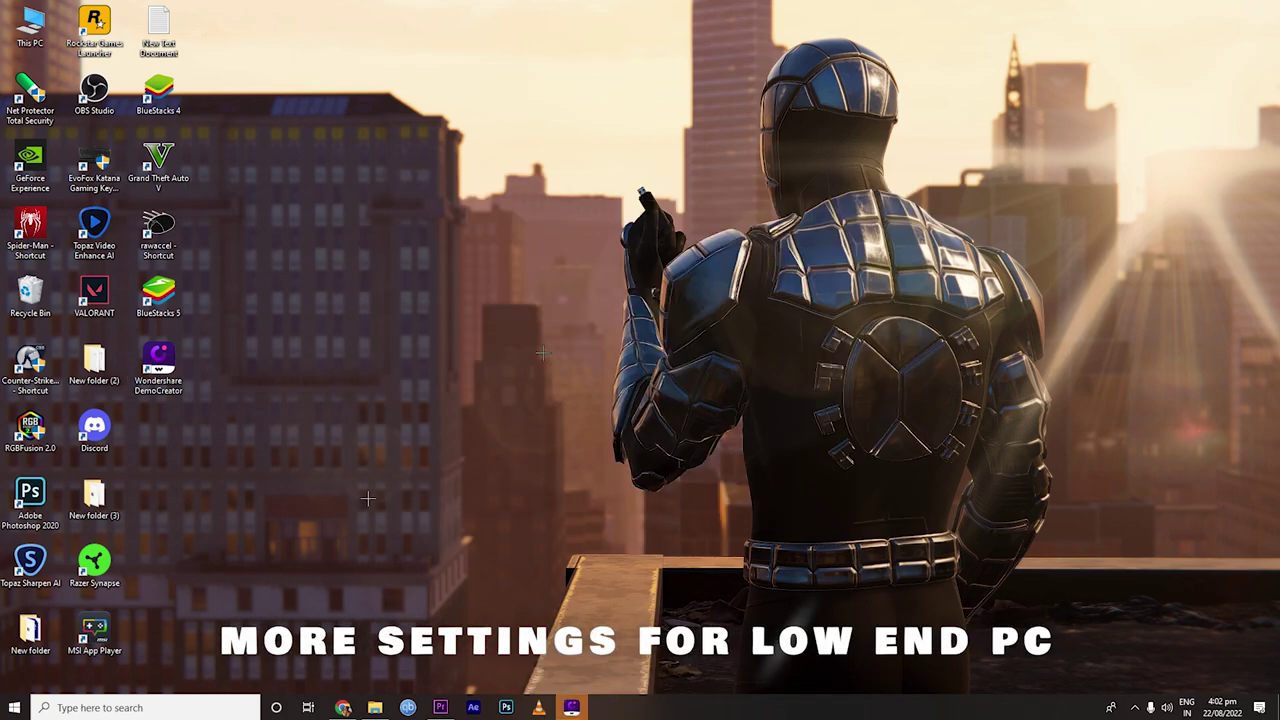
click(851, 148)
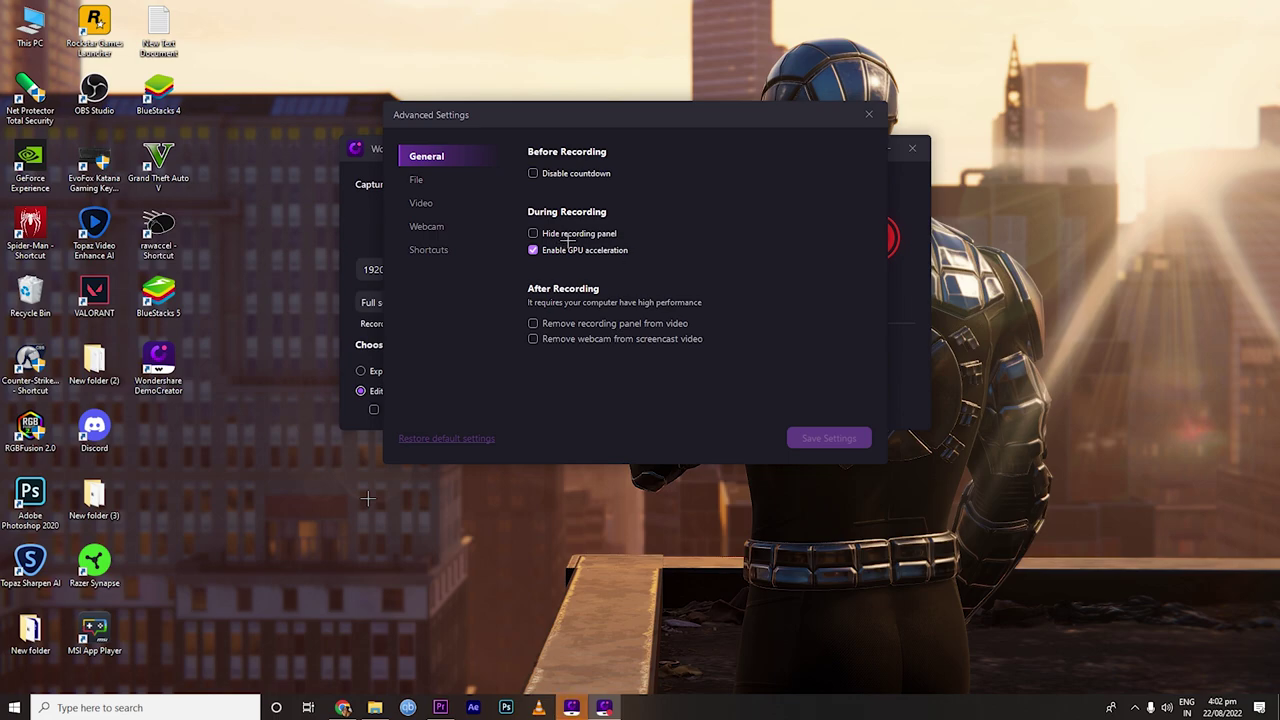
click(422, 179)
click(436, 205)
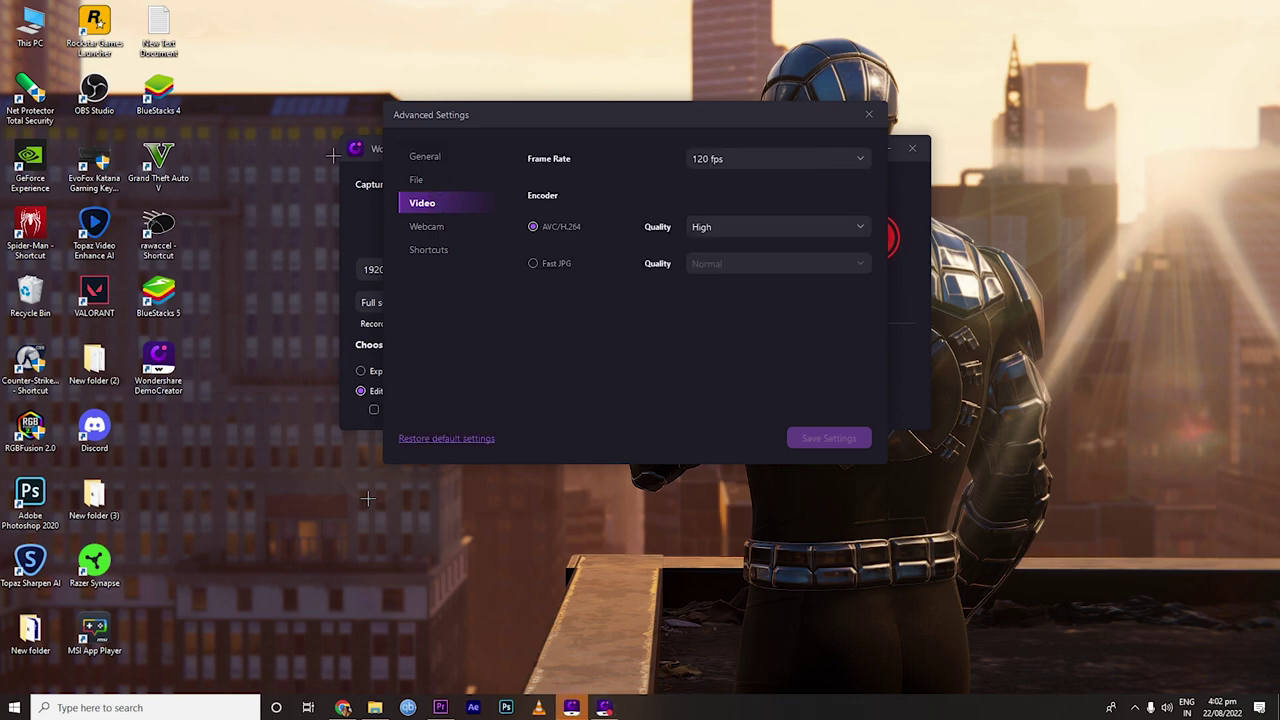
Try a recording frame rate of 60 fps and set it back to 120 fps.
click(751, 153)
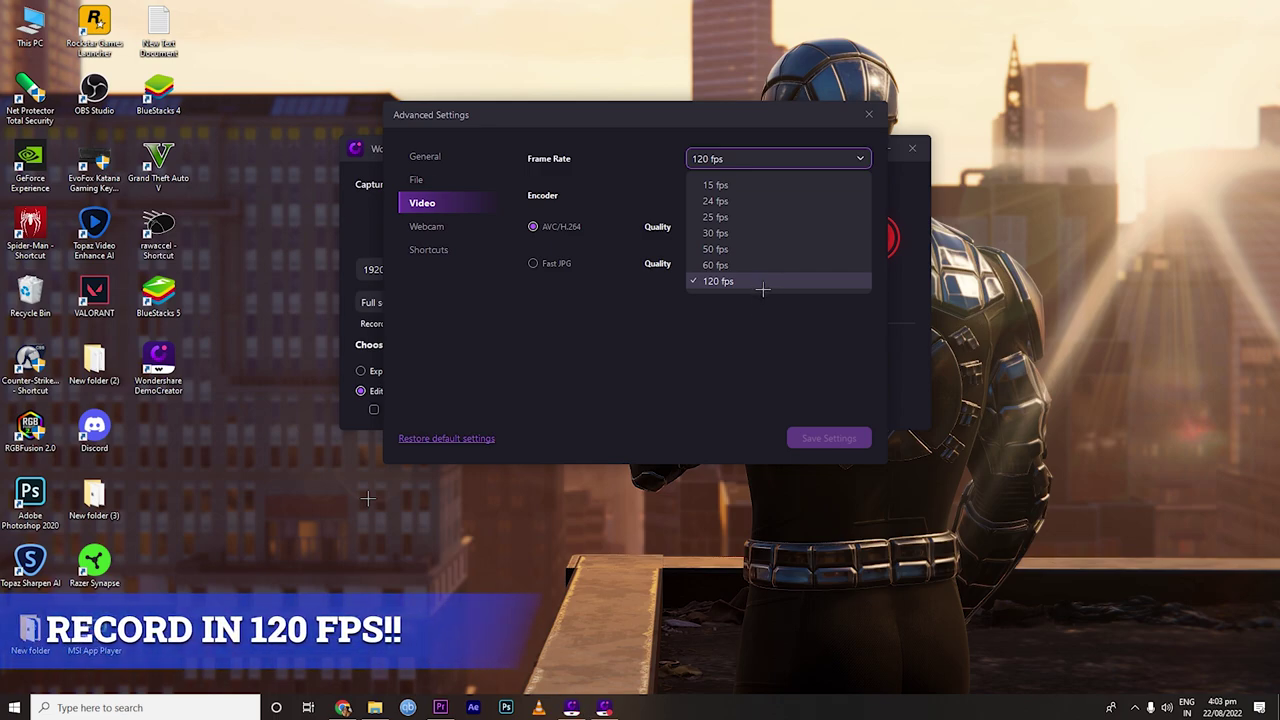
click(743, 265)
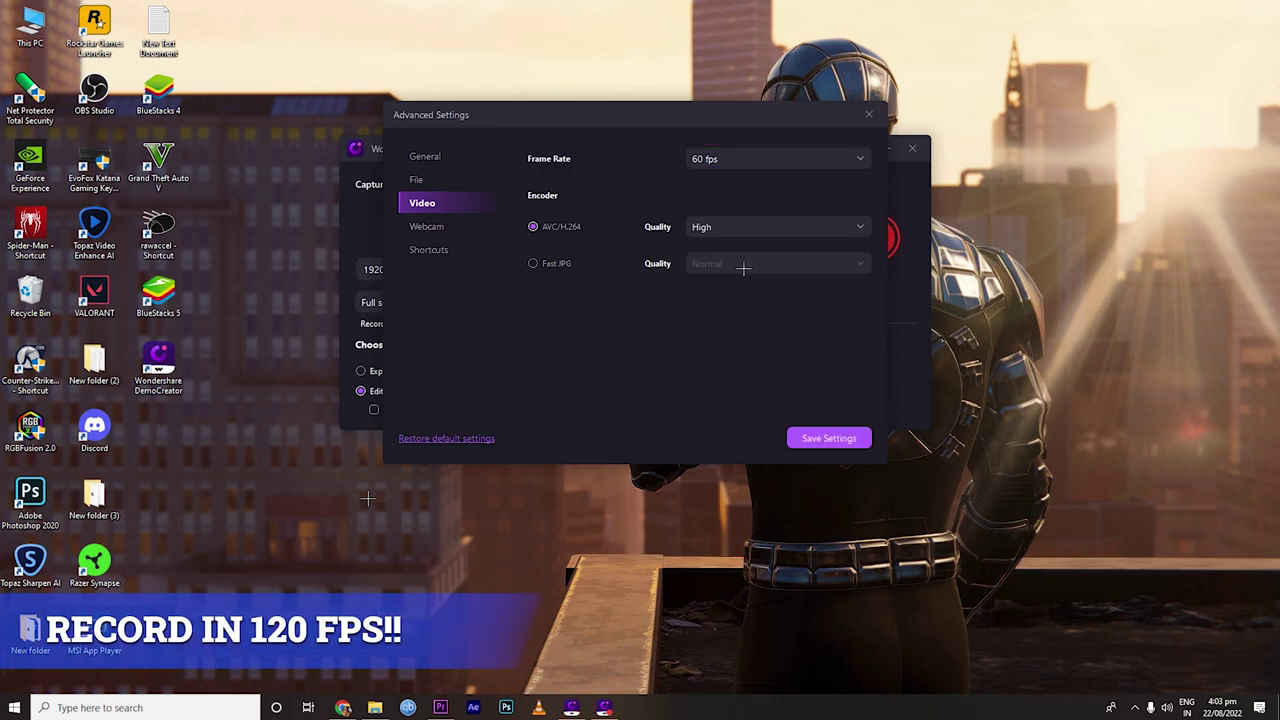
click(720, 158)
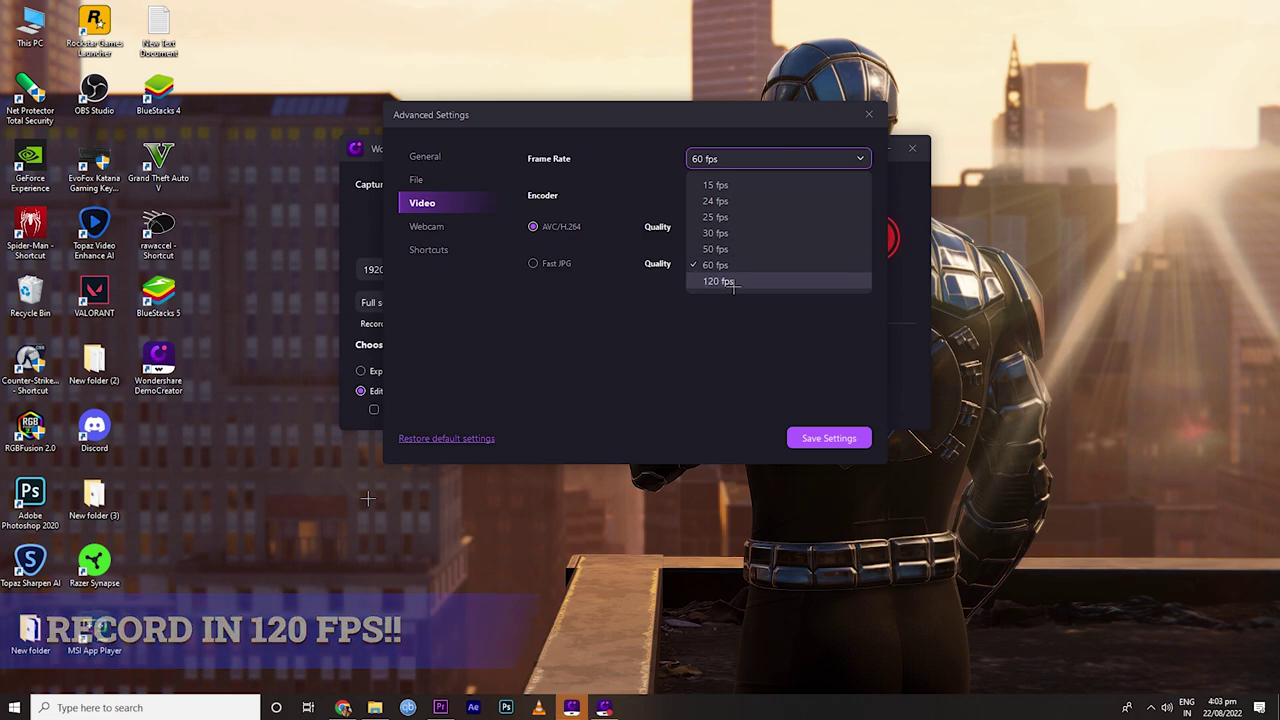
click(730, 281)
Check the quality options of the AVC/H.264 encoder and close the advanced settings without saving.
click(708, 229)
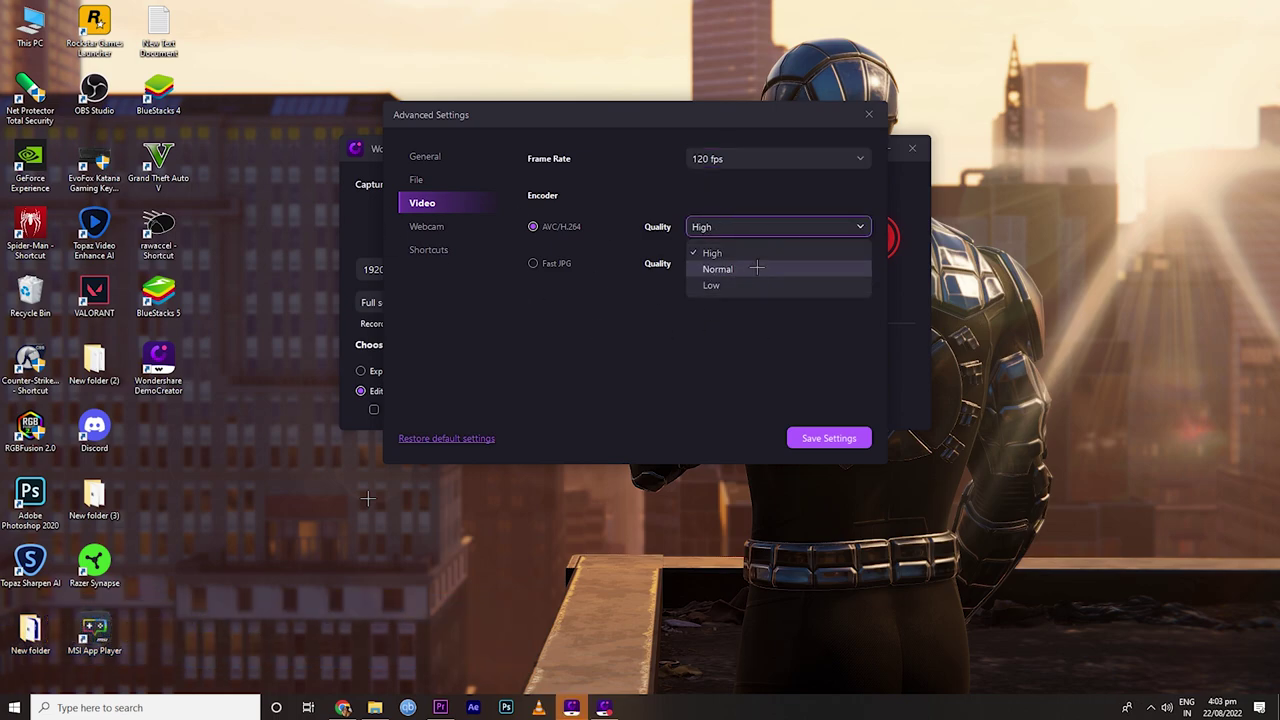
click(741, 222)
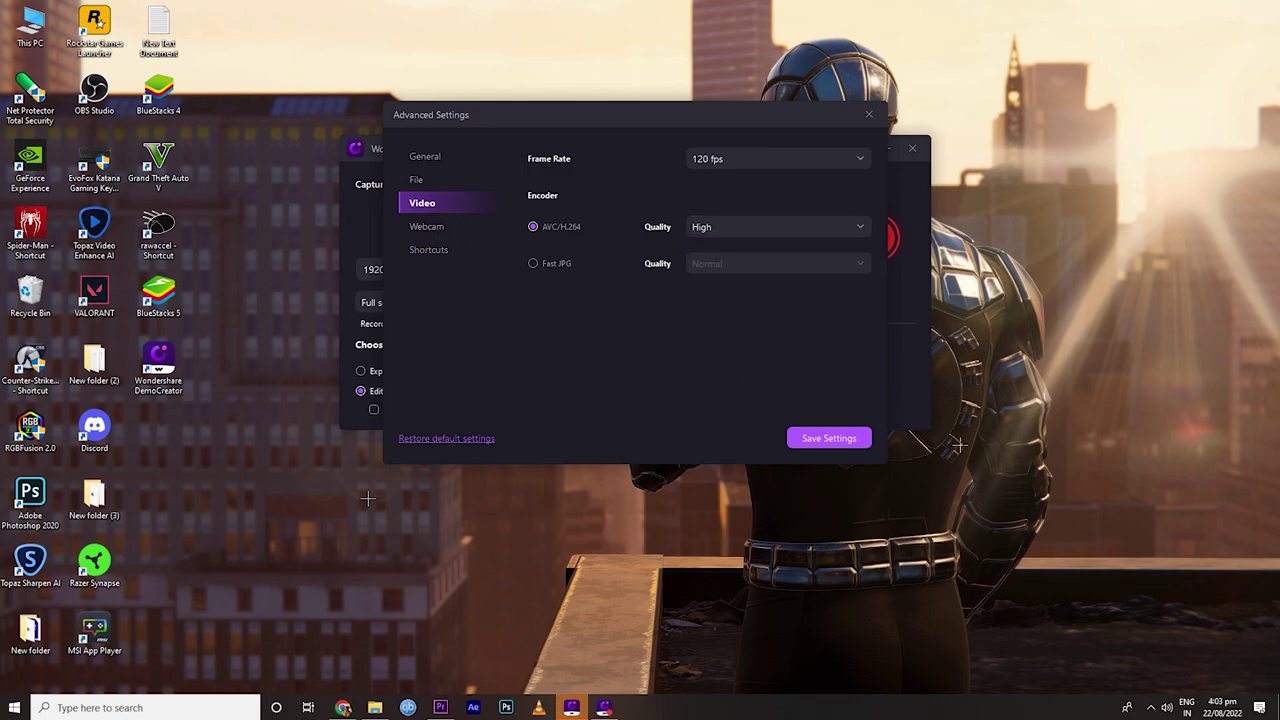
drag(876, 117, 875, 115)
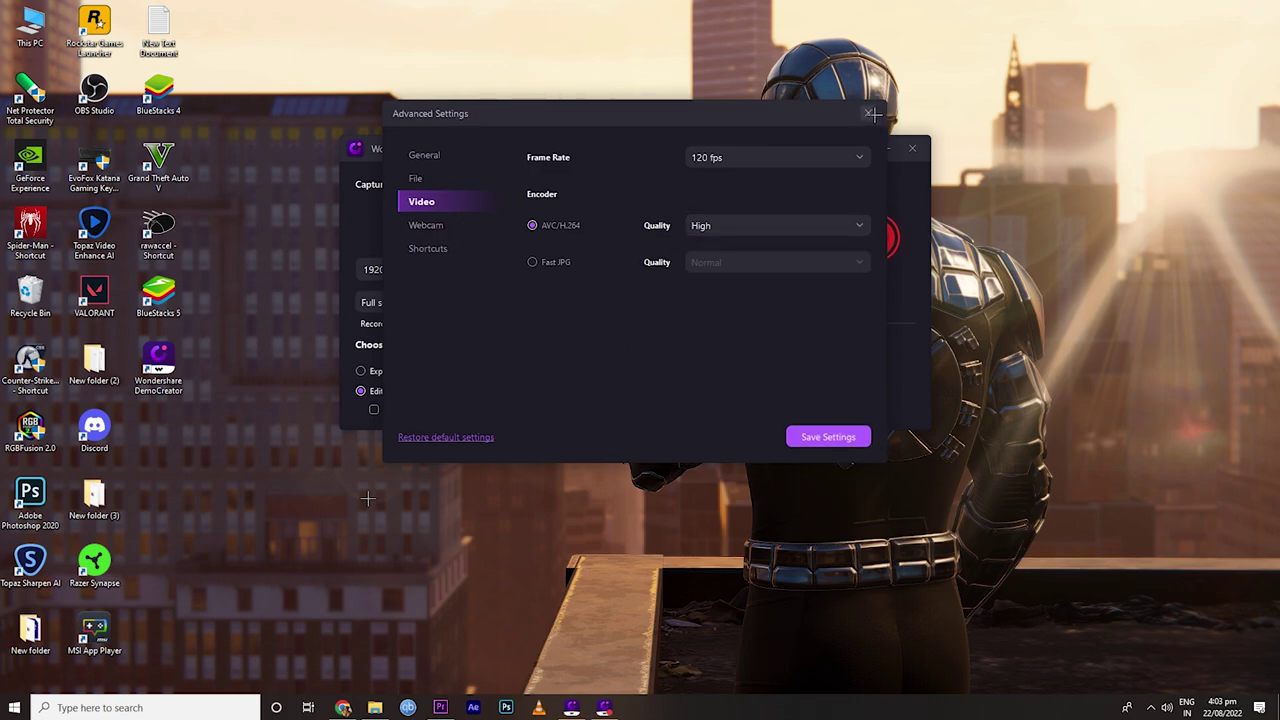
click(868, 115)
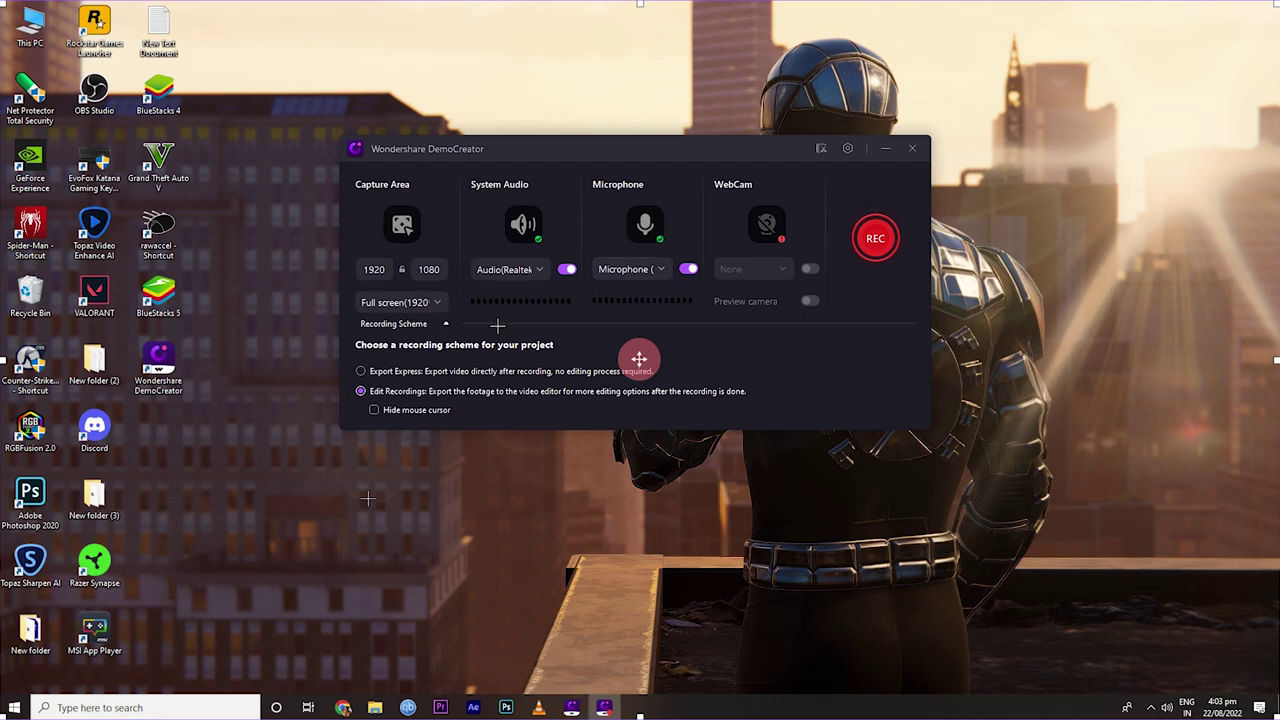
Set the recorder's capture area to the HD (1280*720) preset.
click(405, 302)
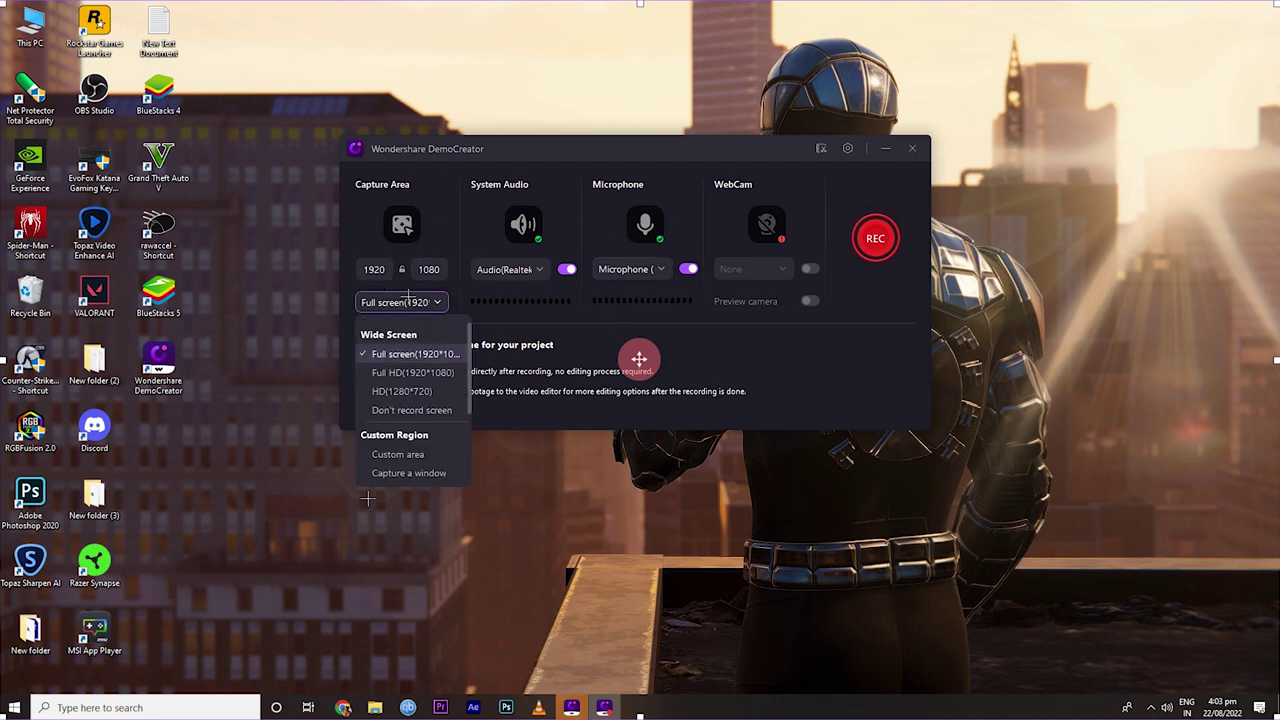
click(405, 388)
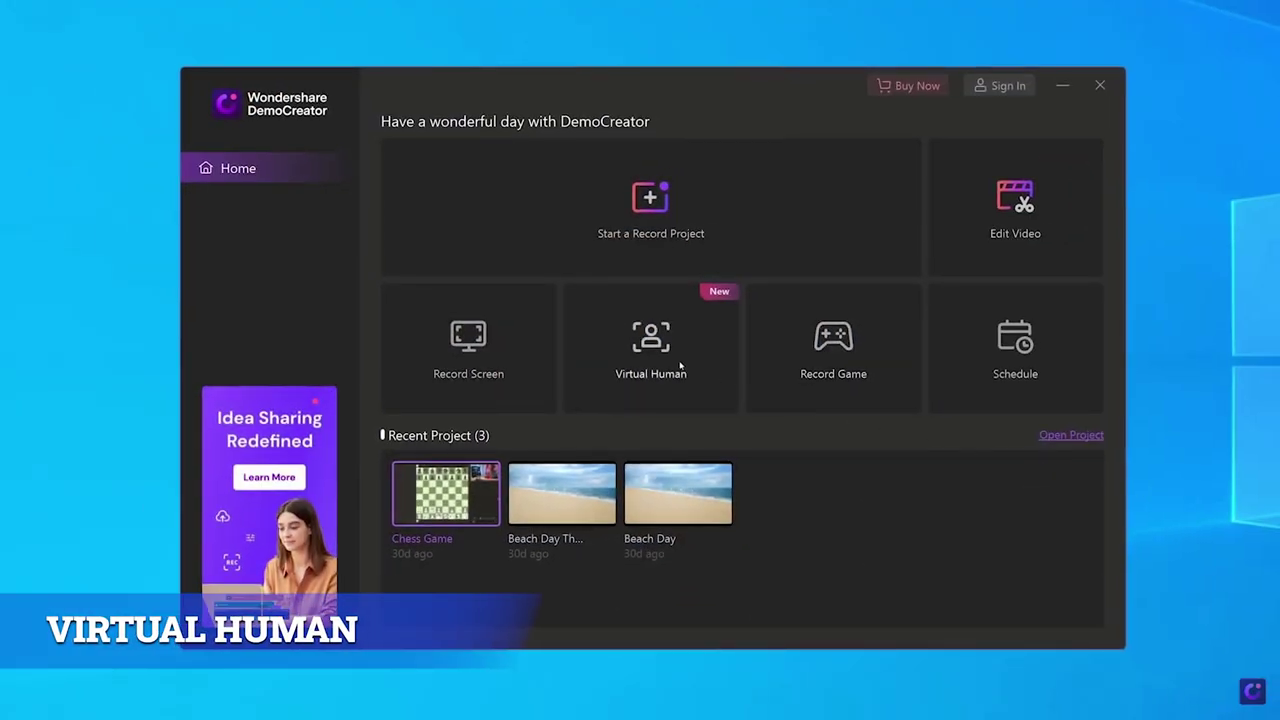
Open the Virtual Human recording mode from the home screen.
click(680, 366)
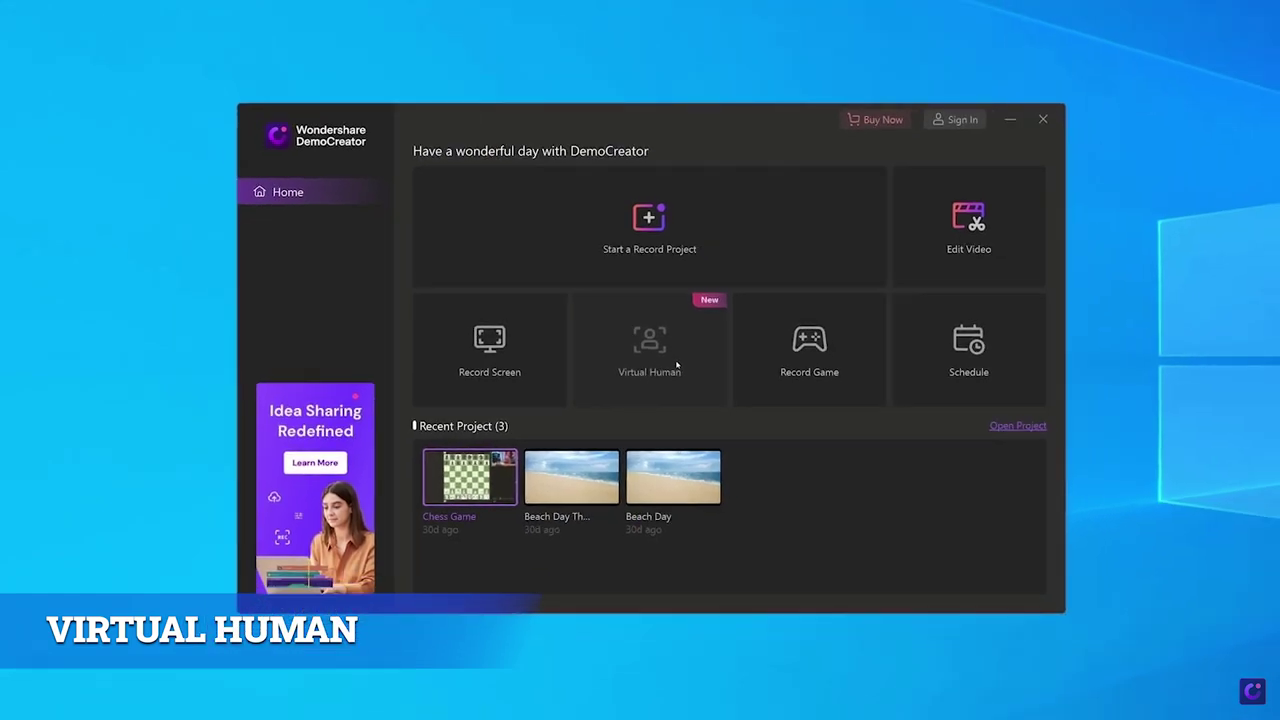